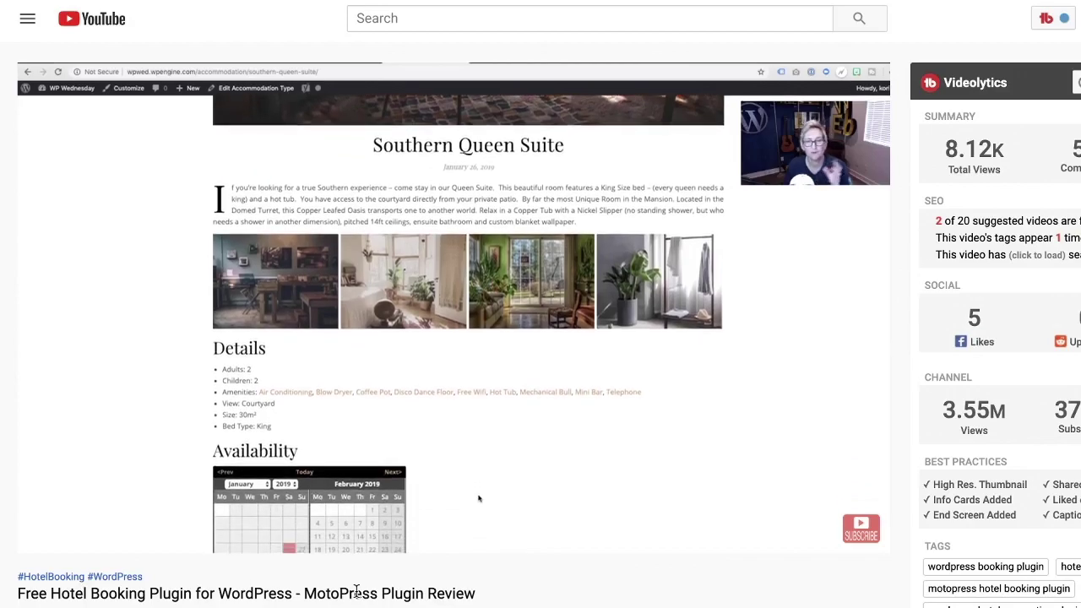
# Step: Examine the Booklium theme's product page, including its description, licence options and support links
pyautogui.moveTo(300, 550)
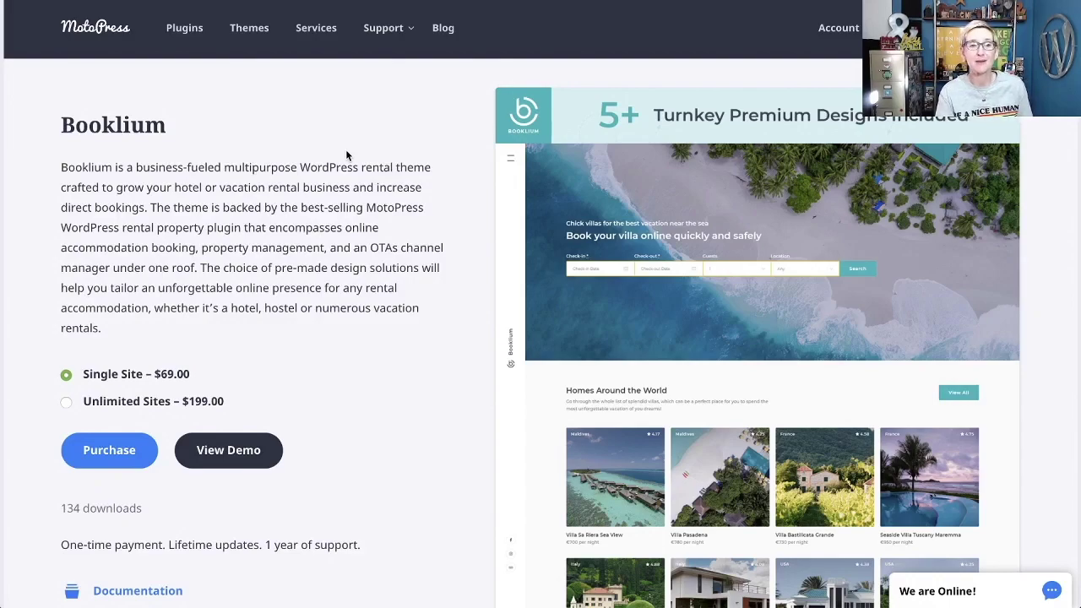
pyautogui.scroll(-1, 348, 161)
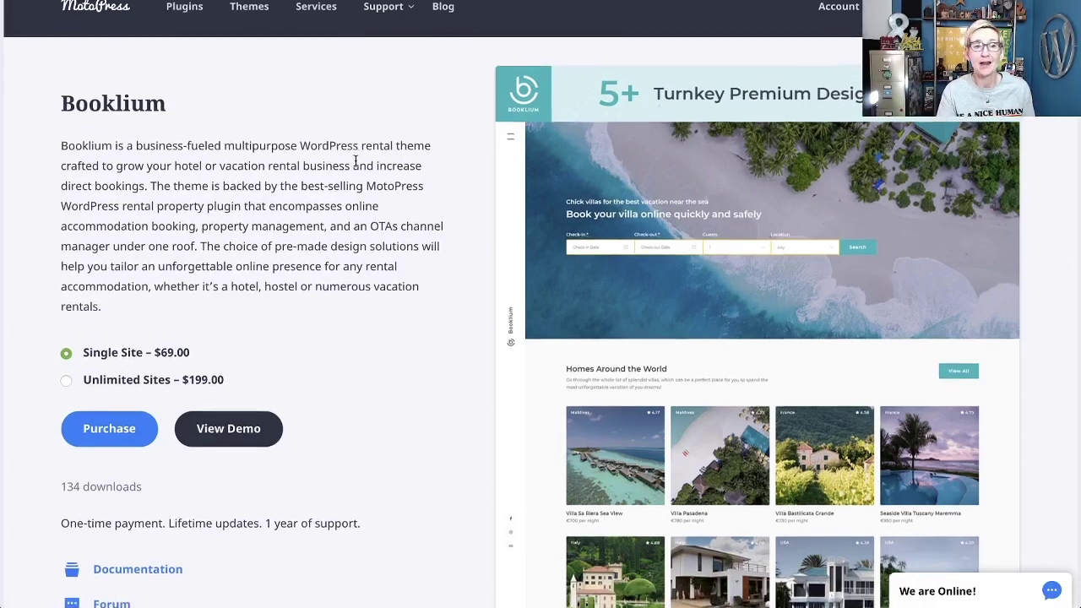
pyautogui.scroll(1, 356, 164)
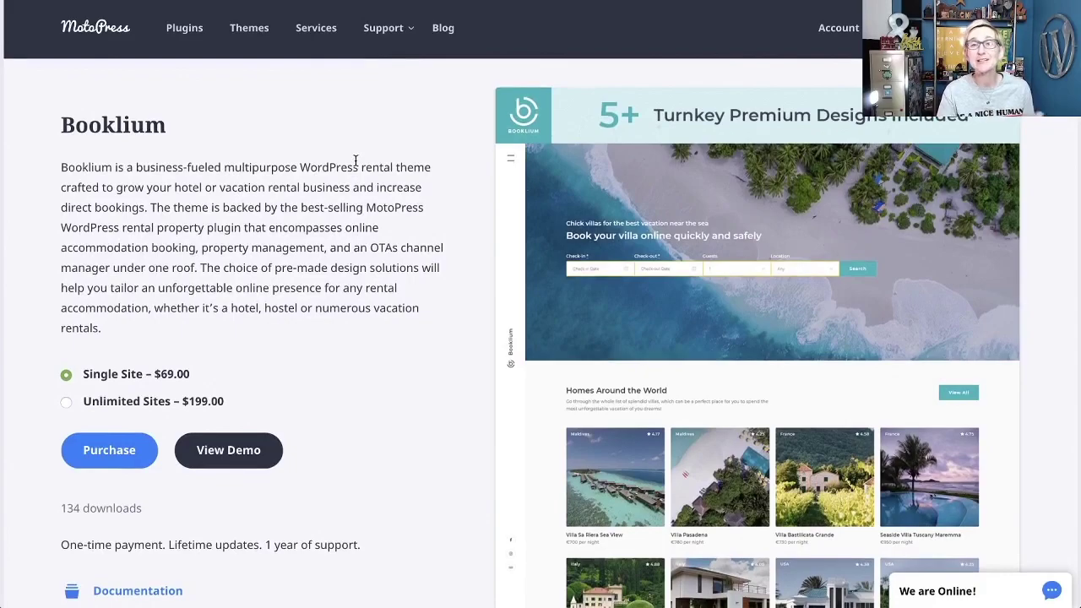
pyautogui.scroll(-3, 355, 162)
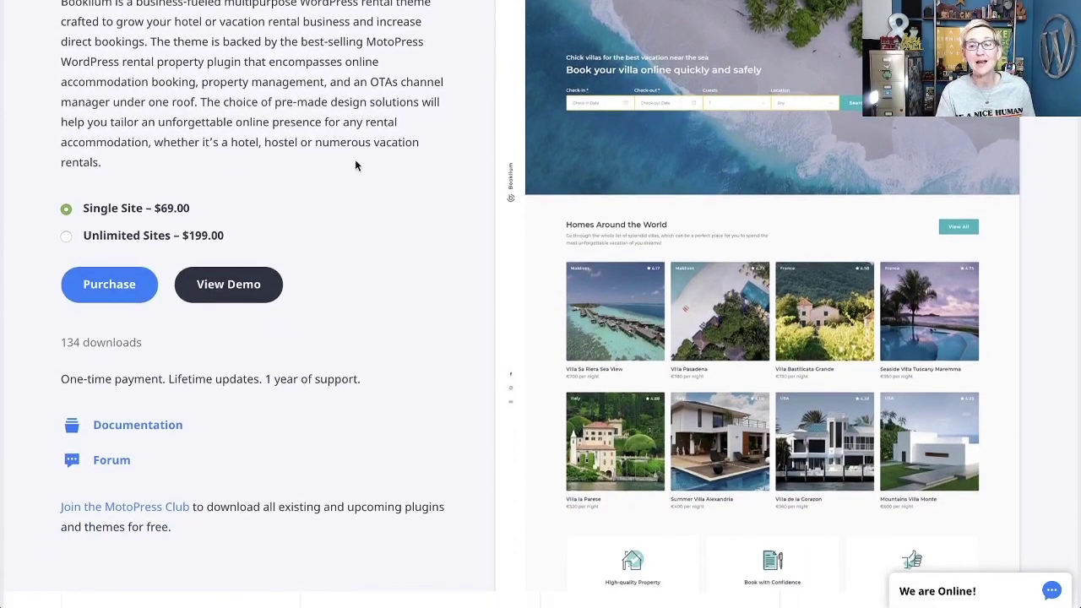
pyautogui.scroll(-1, 356, 163)
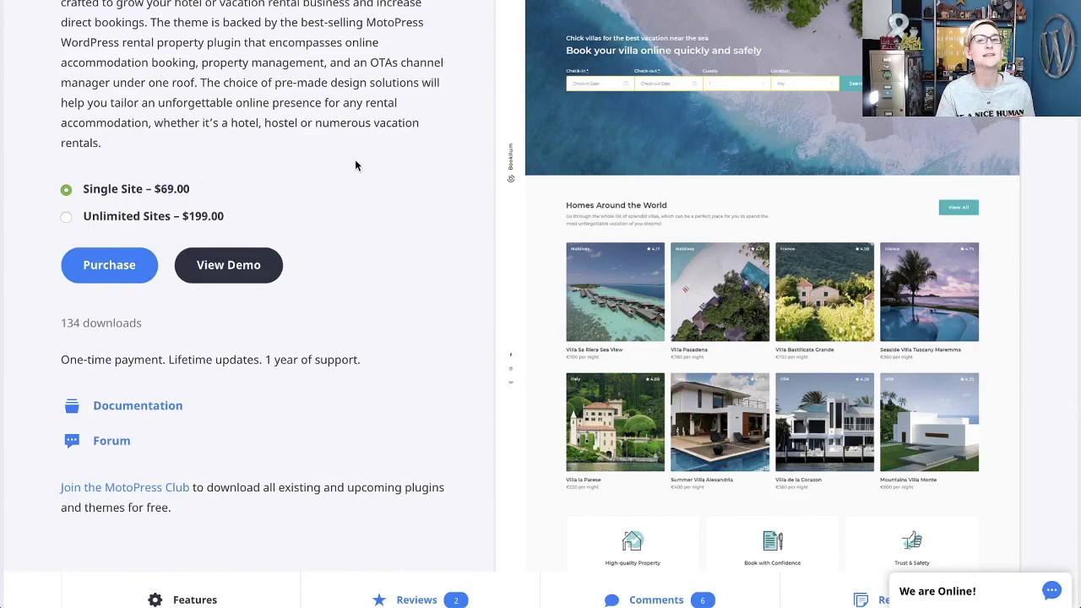
pyautogui.scroll(-1, 356, 166)
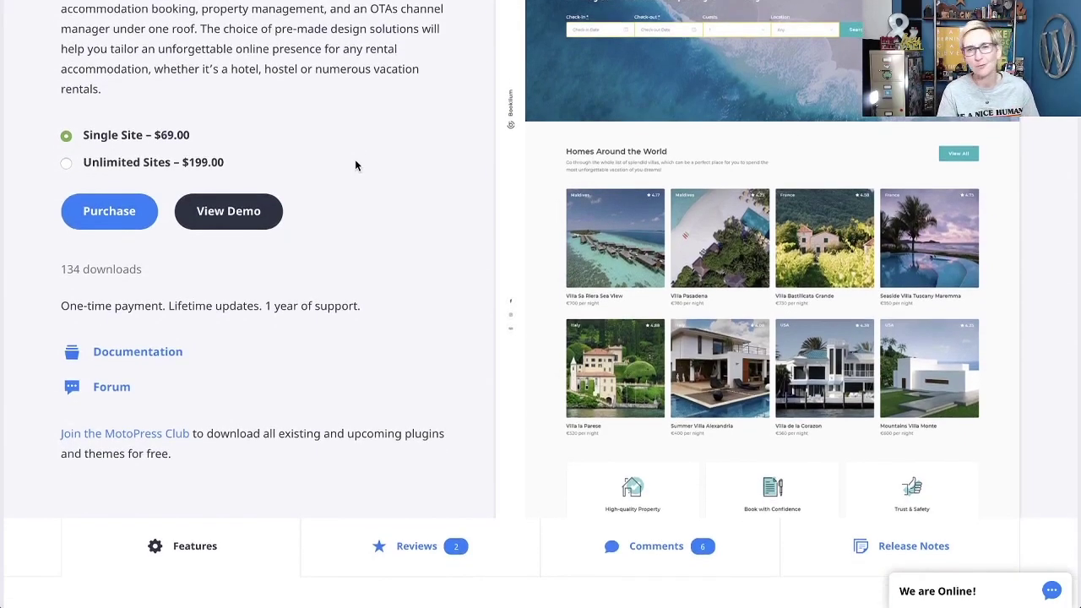
pyautogui.scroll(-1, 356, 165)
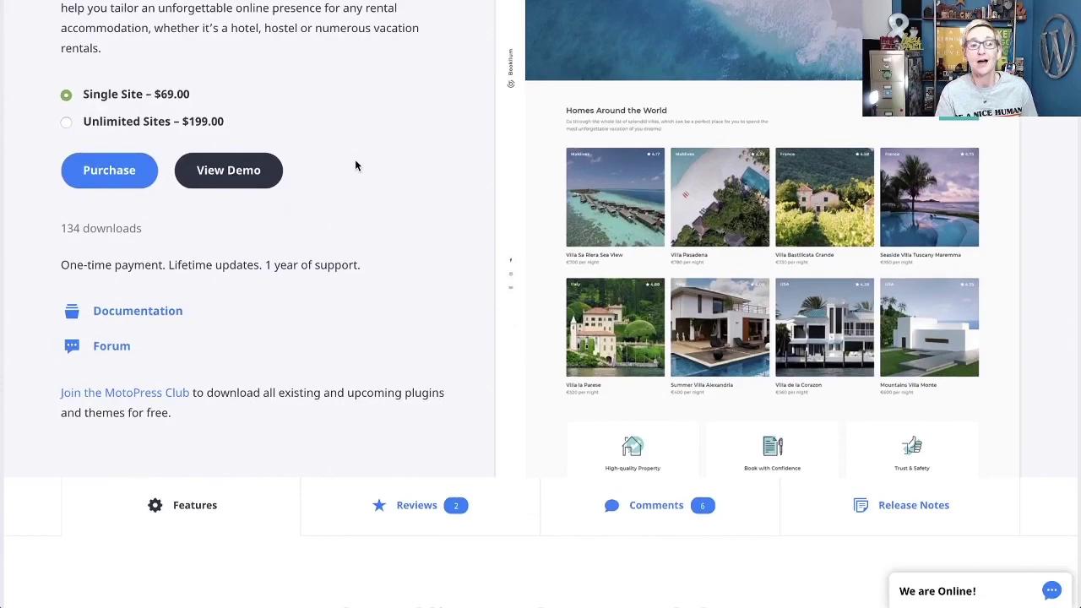
pyautogui.scroll(-4, 355, 166)
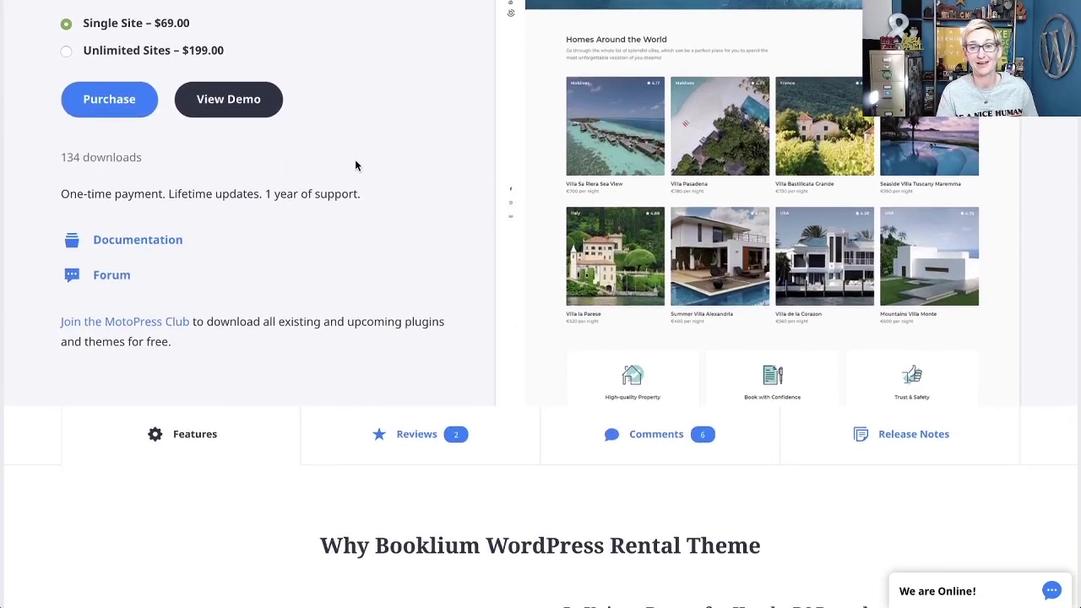
# Step: Read the Why Booklium section about the included demos, the Gutenberg-based design and the Getwid blocks
pyautogui.scroll(-7, 356, 165)
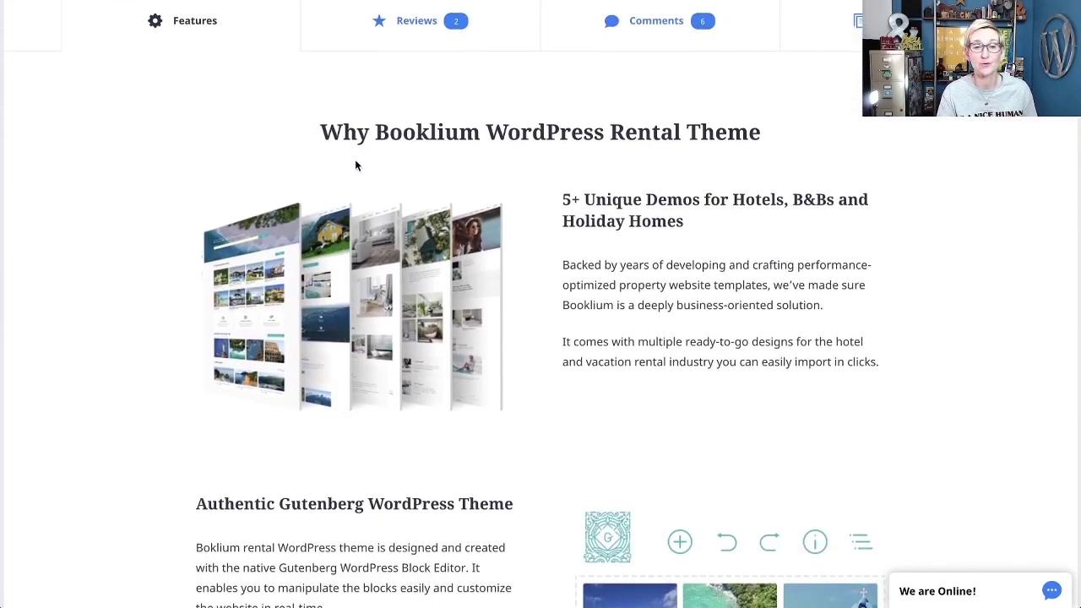
pyautogui.scroll(-1, 356, 166)
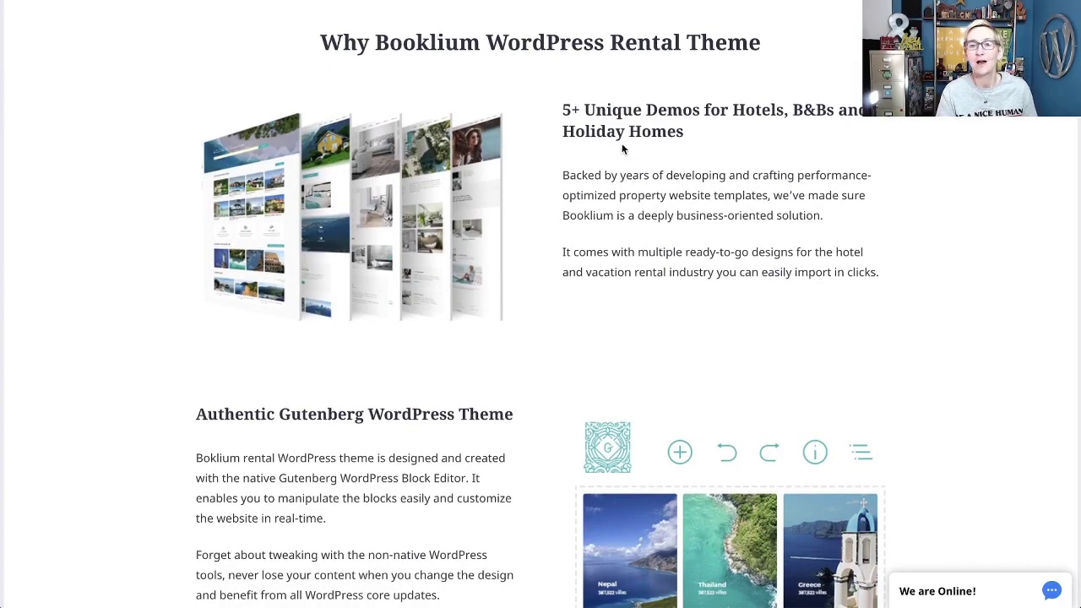
pyautogui.tripleClick(592, 131)
pyautogui.click(646, 137)
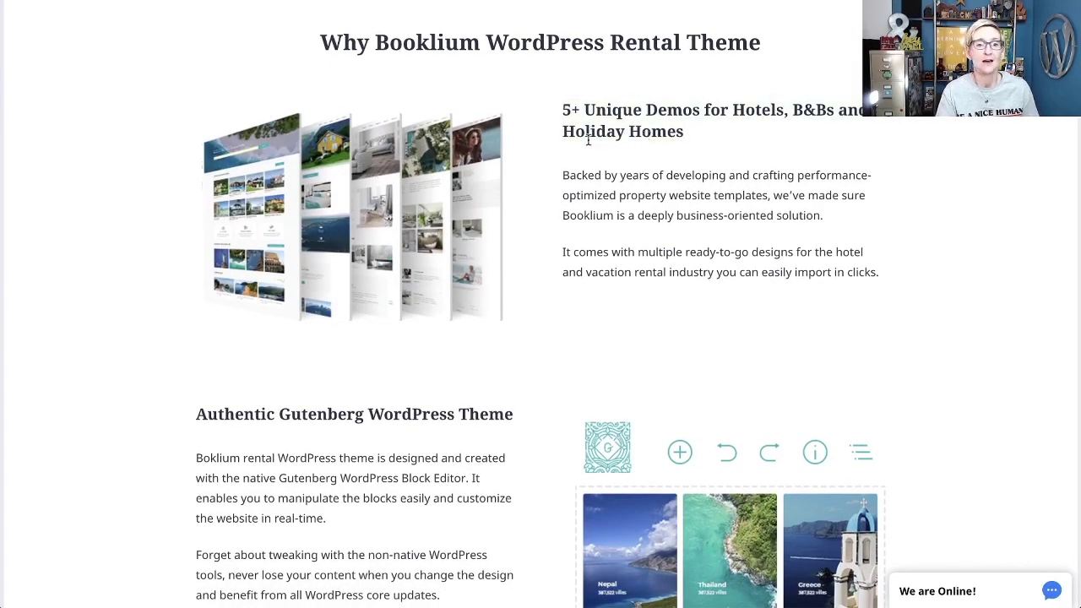
pyautogui.scroll(-3, 589, 140)
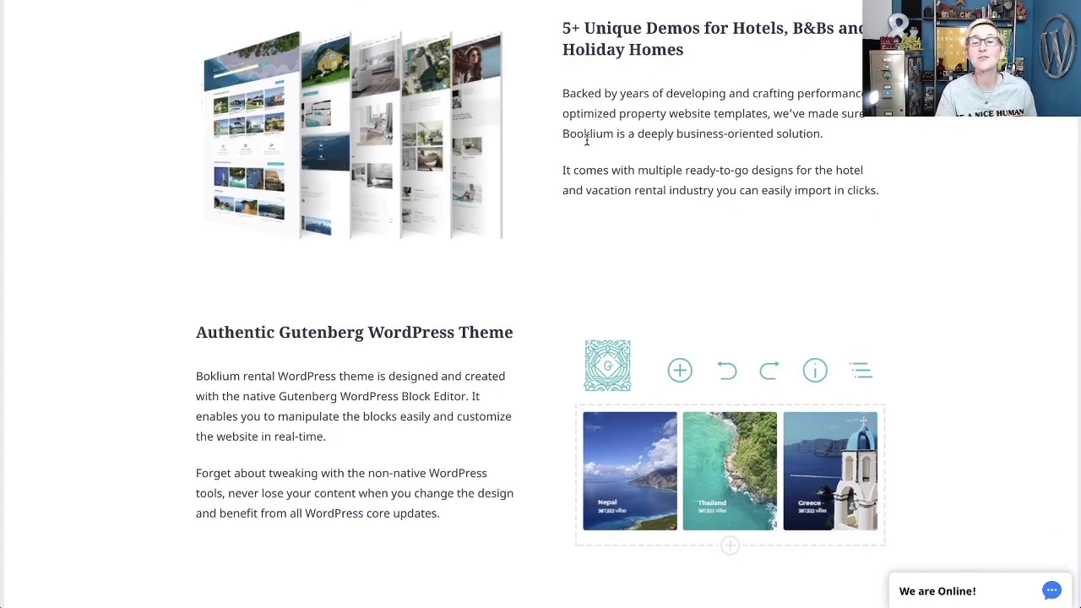
pyautogui.scroll(-2, 586, 140)
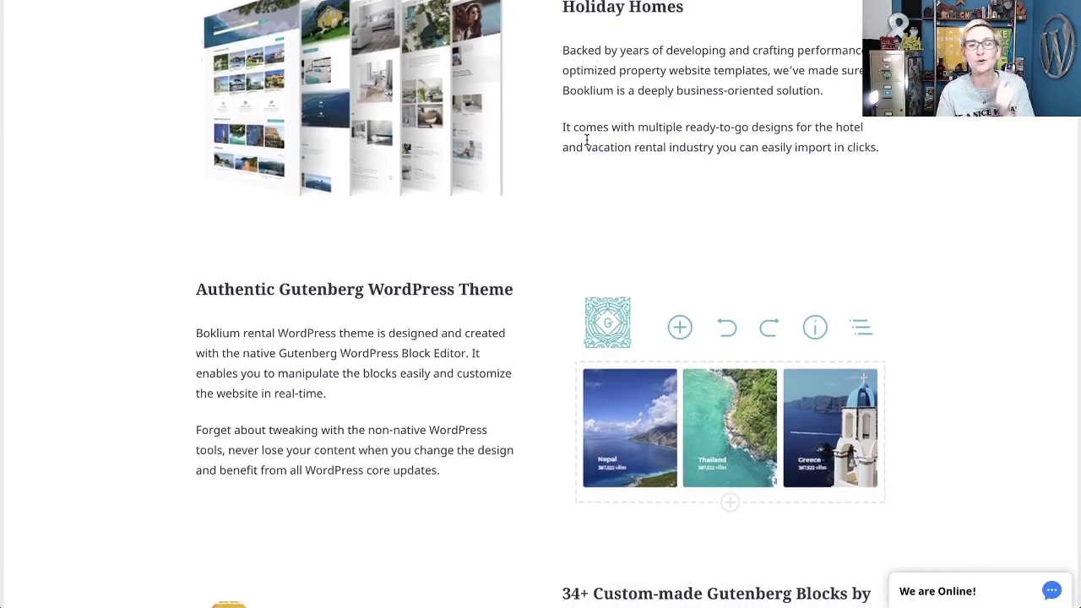
pyautogui.scroll(-3, 586, 140)
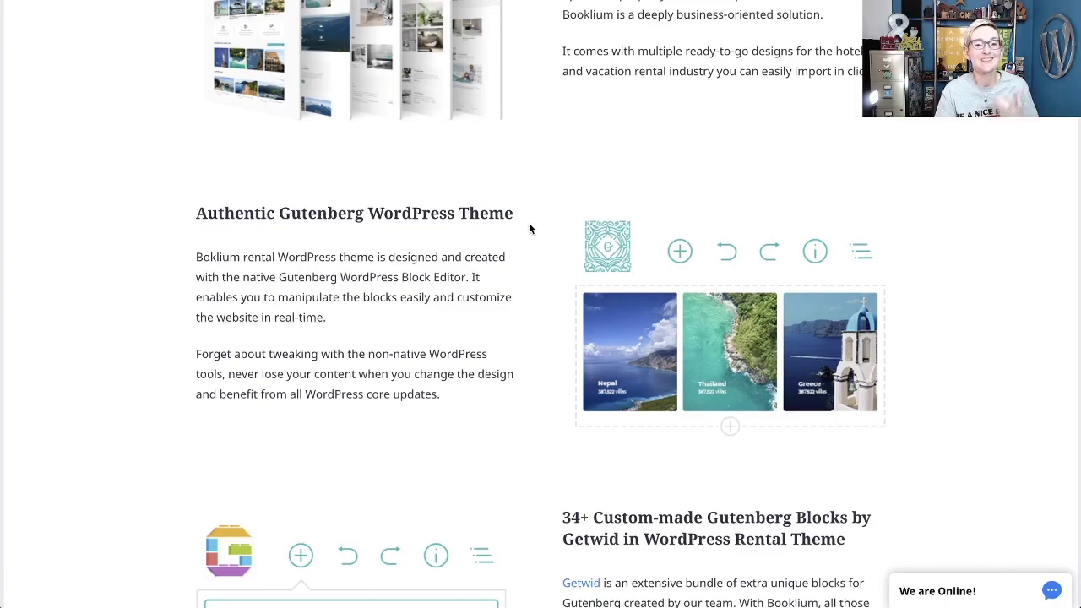
pyautogui.scroll(-4, 529, 228)
pyautogui.scroll(-8, 530, 228)
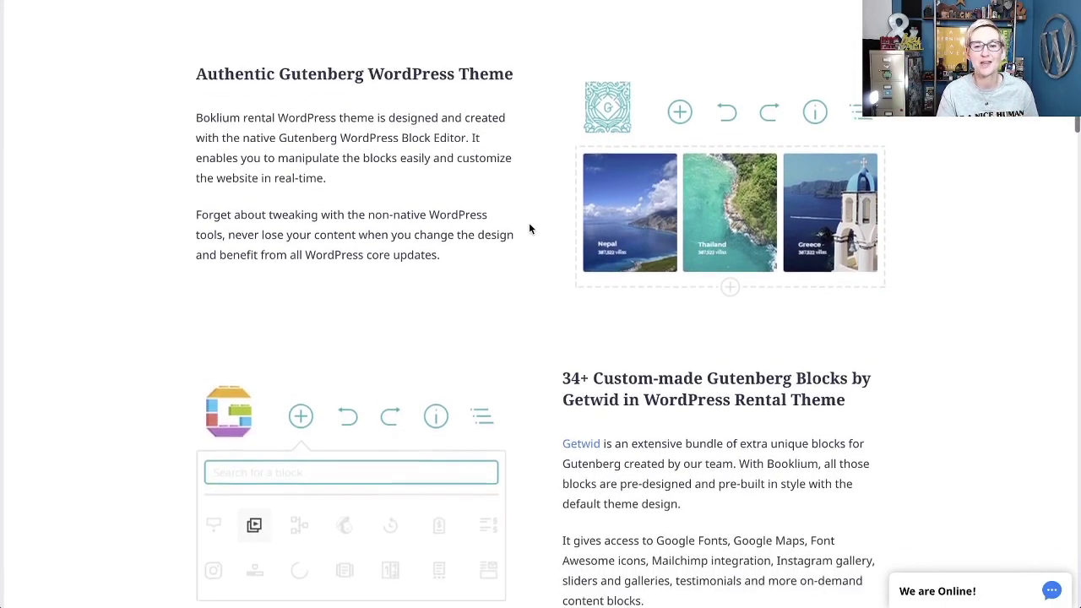
pyautogui.scroll(-5, 529, 228)
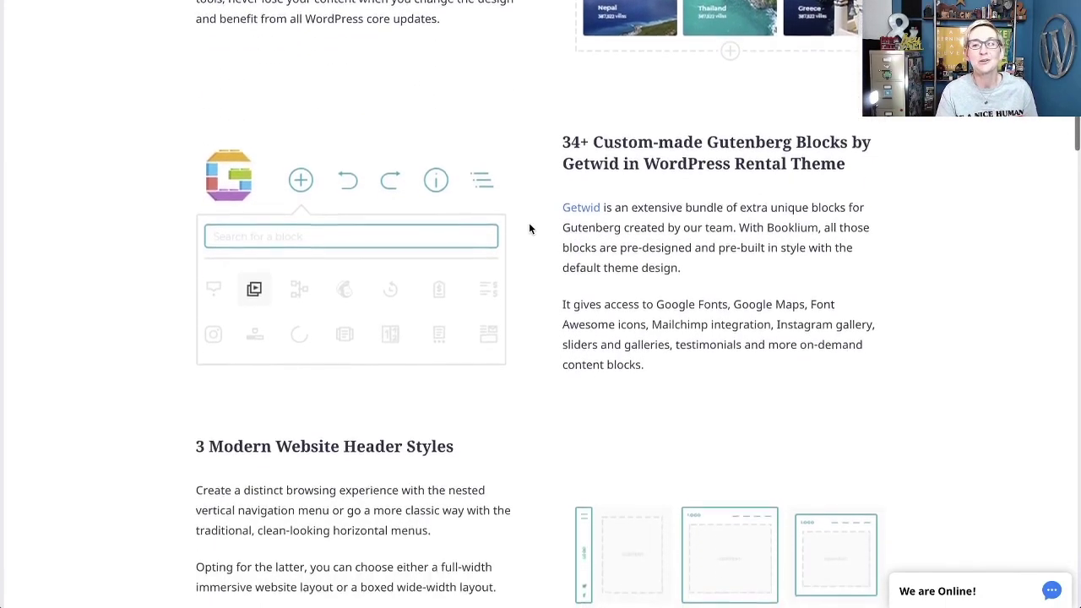
pyautogui.scroll(-1, 529, 228)
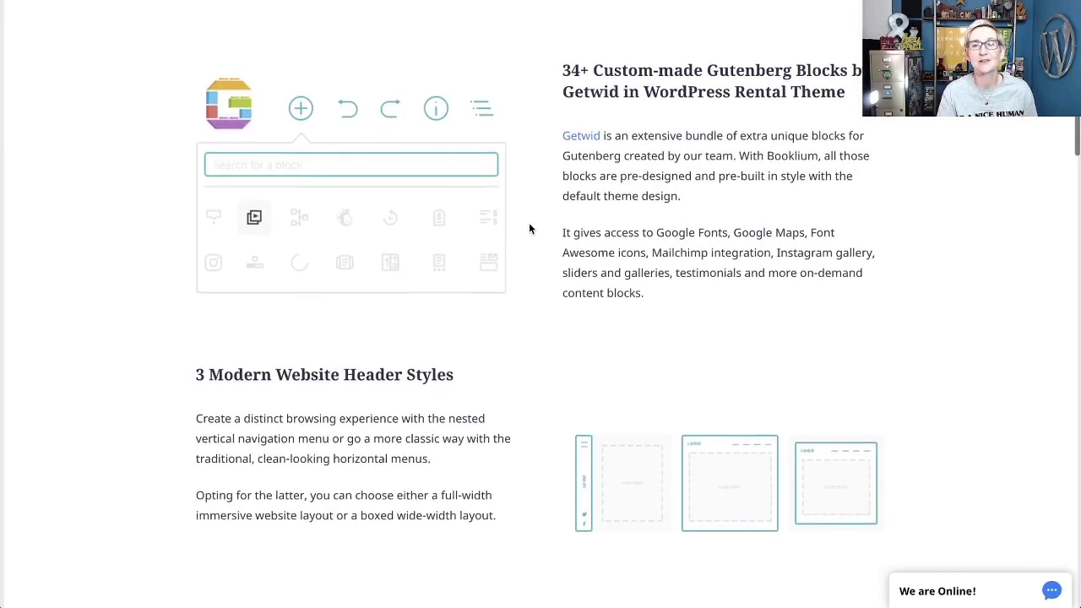
pyautogui.scroll(-2, 530, 228)
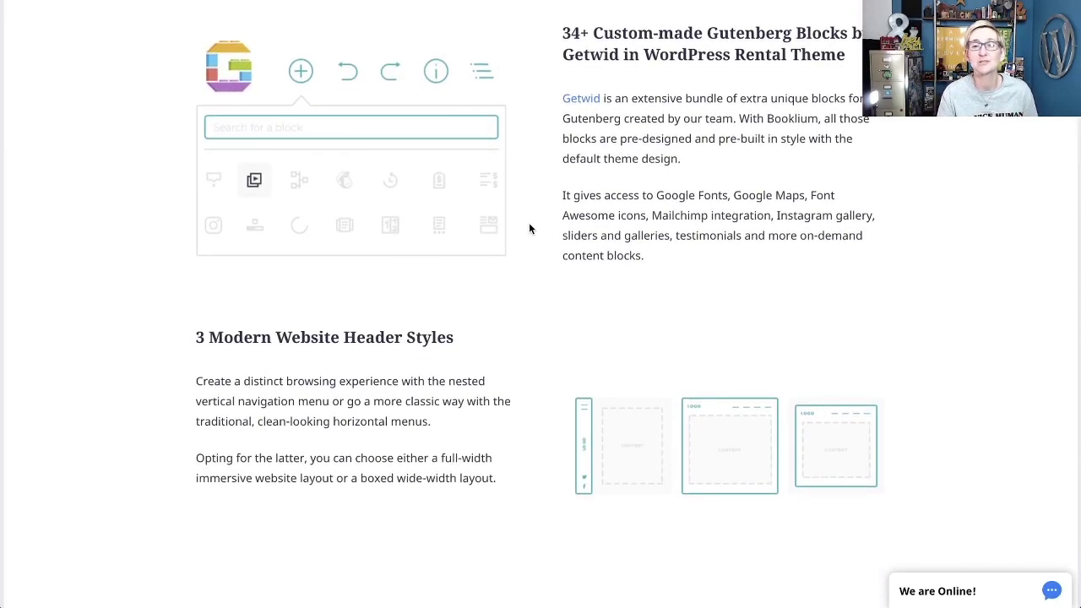
# Step: Read the Booklium features on header styles, page and blog styles, property page layouts and 1-click demo import
pyautogui.scroll(-6, 529, 228)
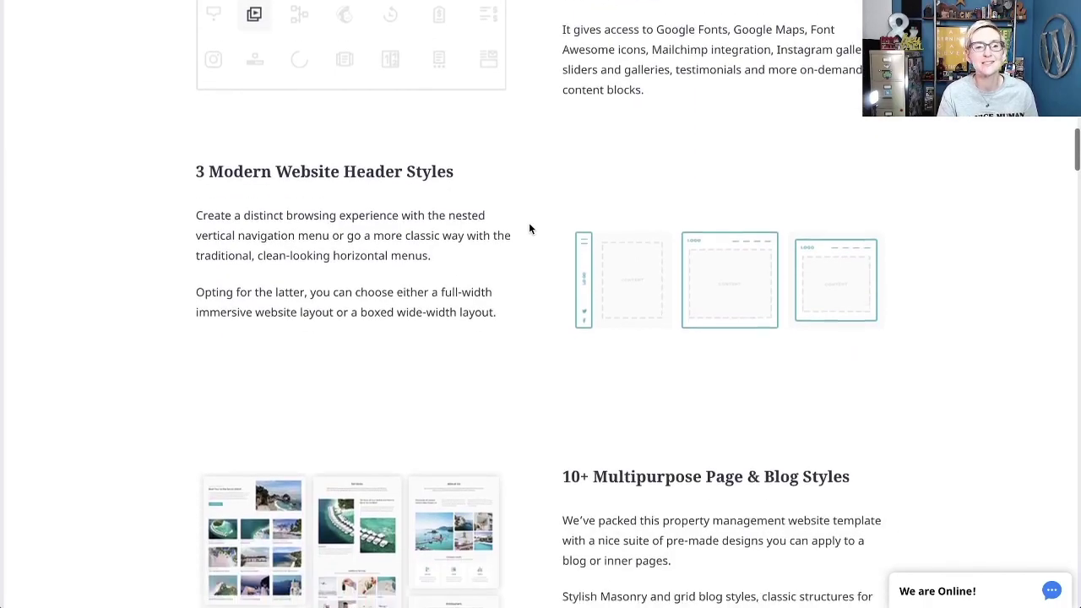
pyautogui.scroll(-8, 530, 228)
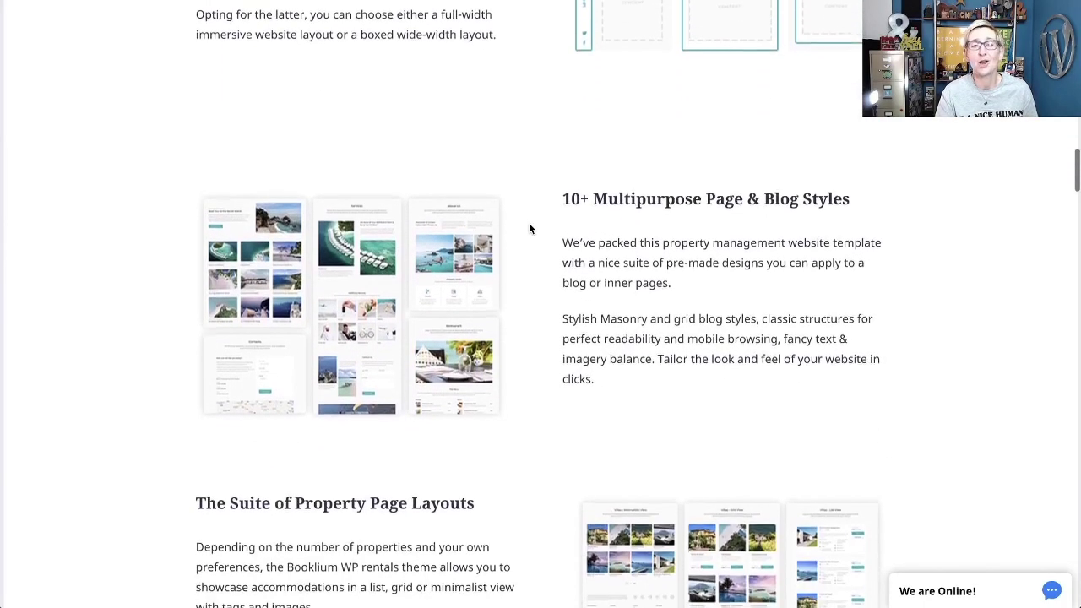
pyautogui.scroll(-5, 529, 228)
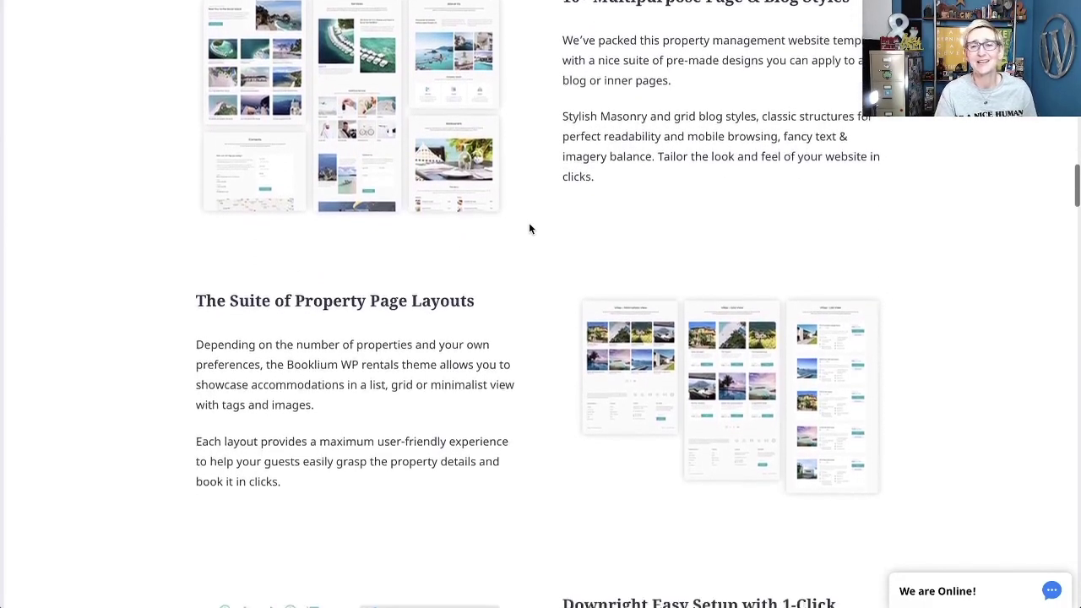
pyautogui.scroll(-4, 529, 228)
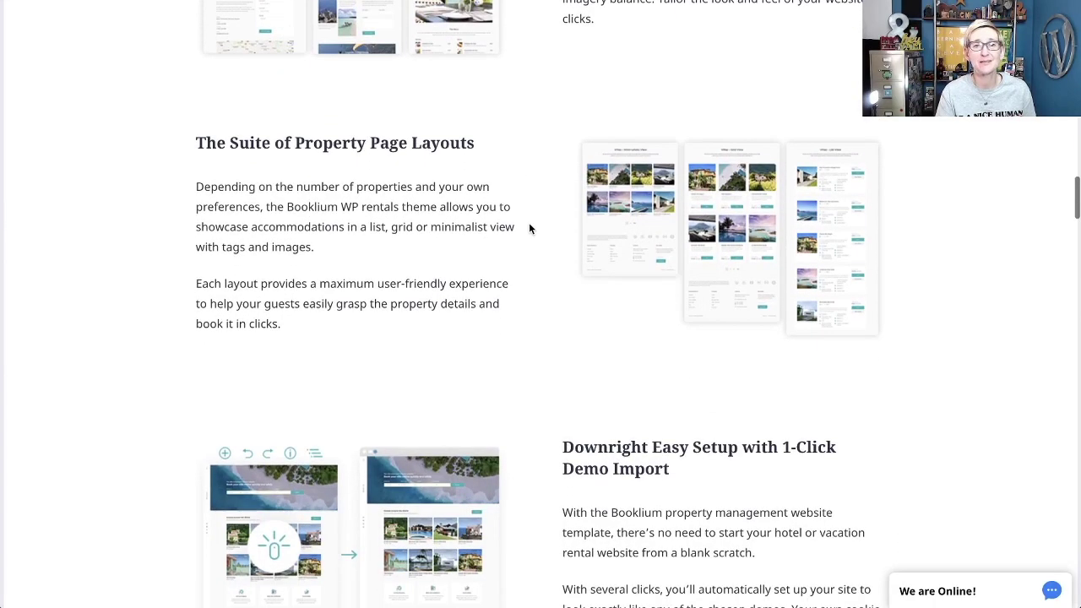
pyautogui.scroll(-1, 530, 228)
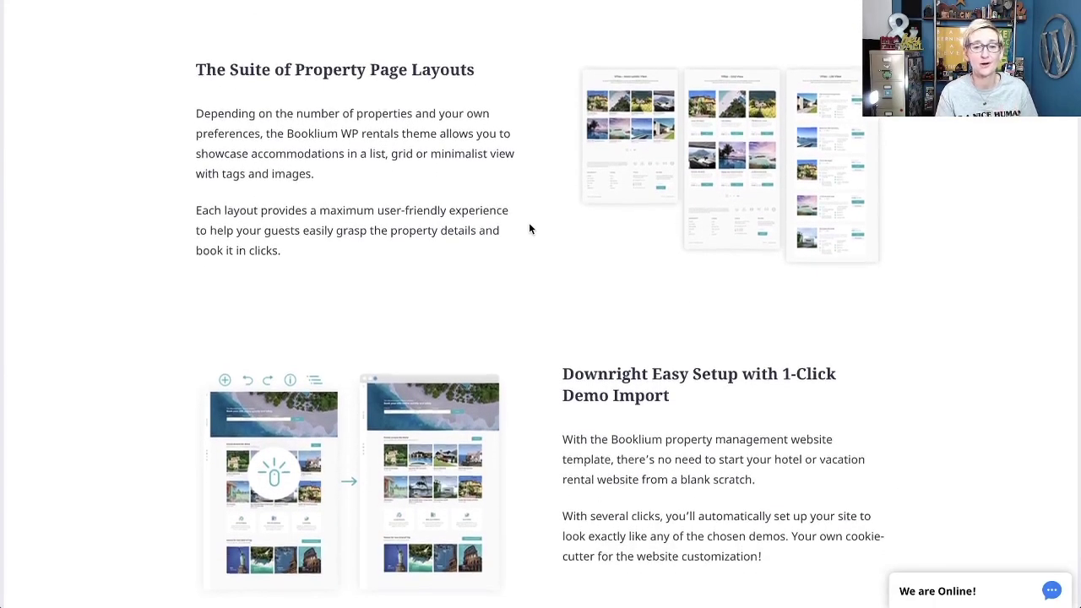
pyautogui.scroll(-2, 530, 228)
pyautogui.scroll(-4, 530, 228)
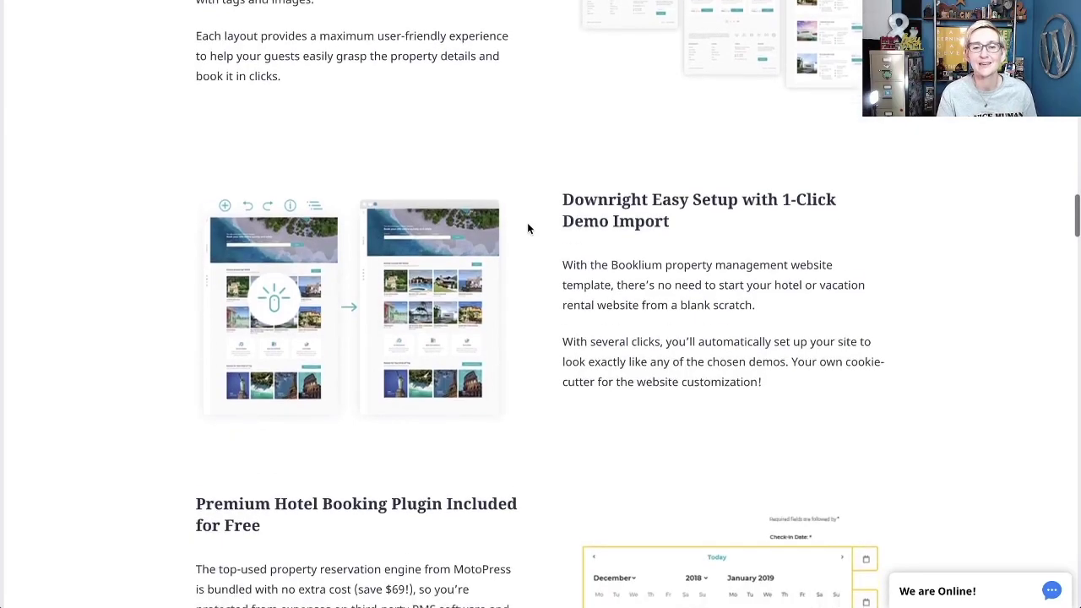
pyautogui.scroll(-3, 527, 222)
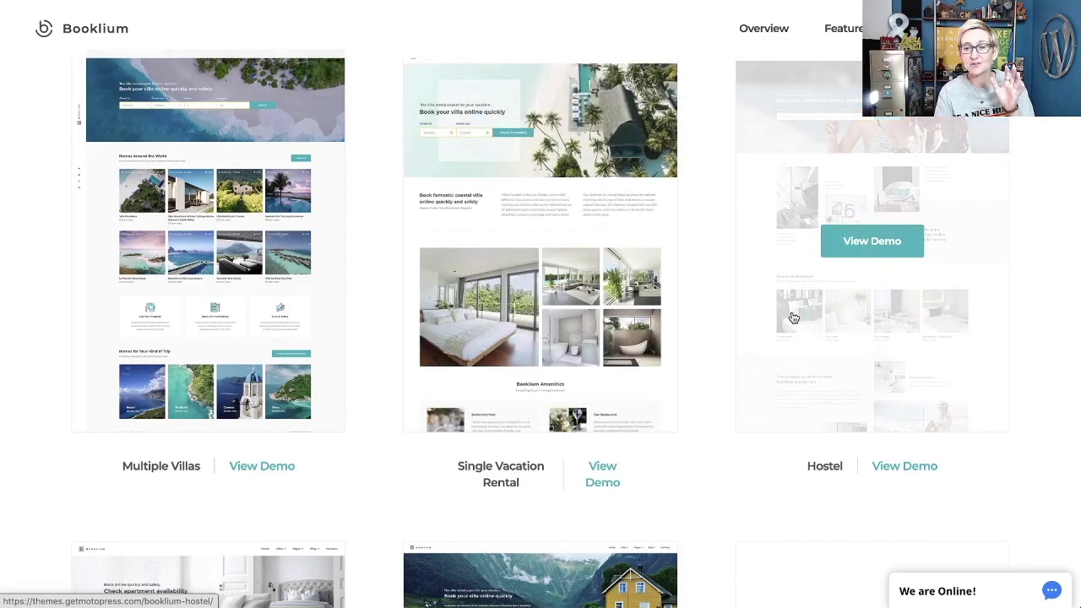
# Step: Compare the Booklium demo designs for multiple villas, single vacation rental, hostel, apartment, and bed and breakfast
pyautogui.scroll(-3, 707, 295)
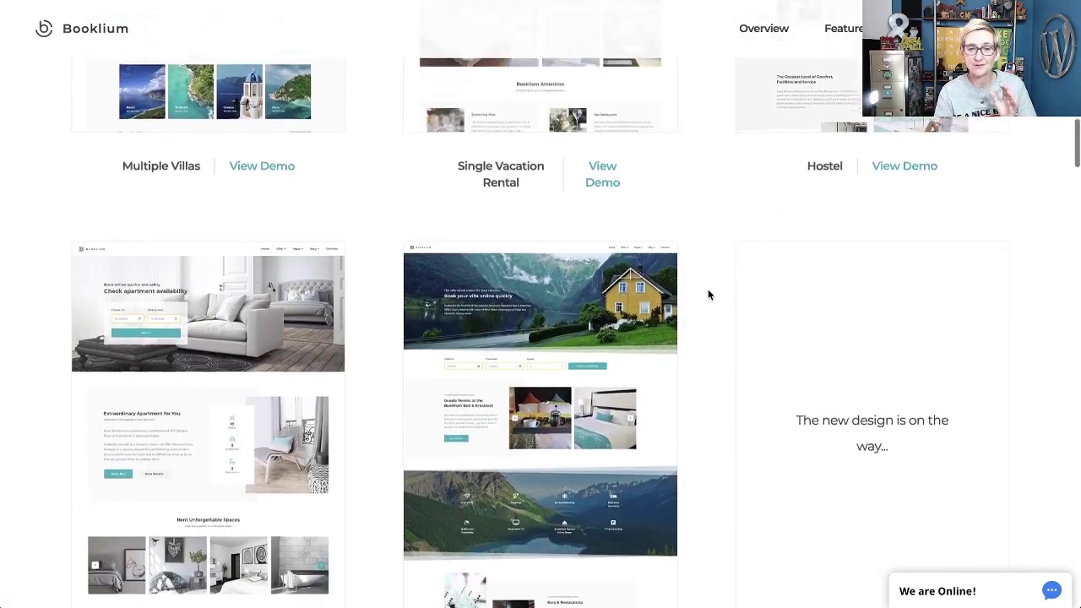
pyautogui.scroll(-3, 714, 295)
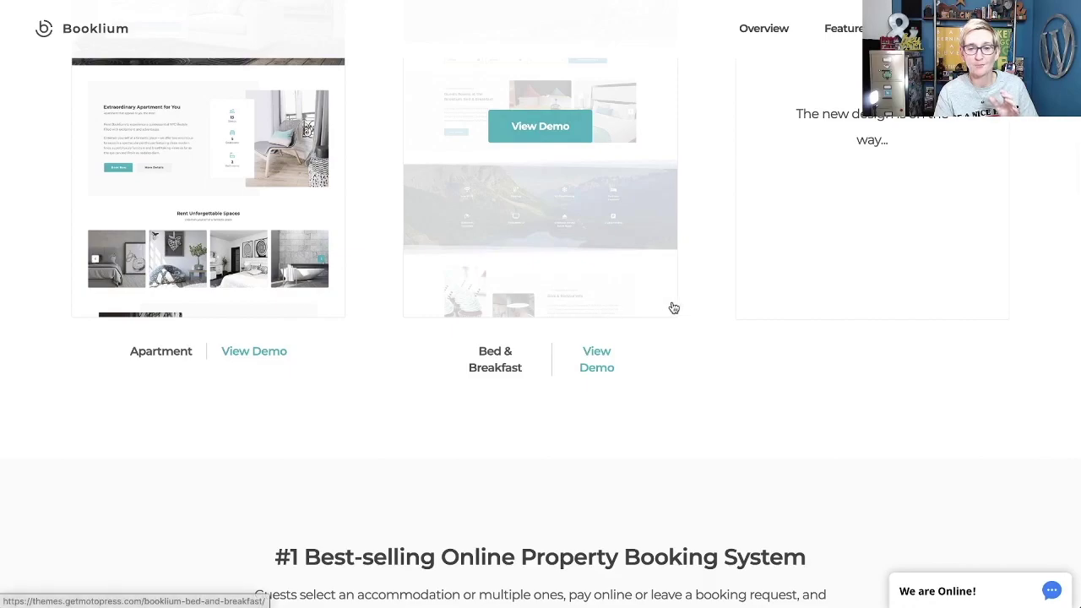
pyautogui.scroll(1, 674, 307)
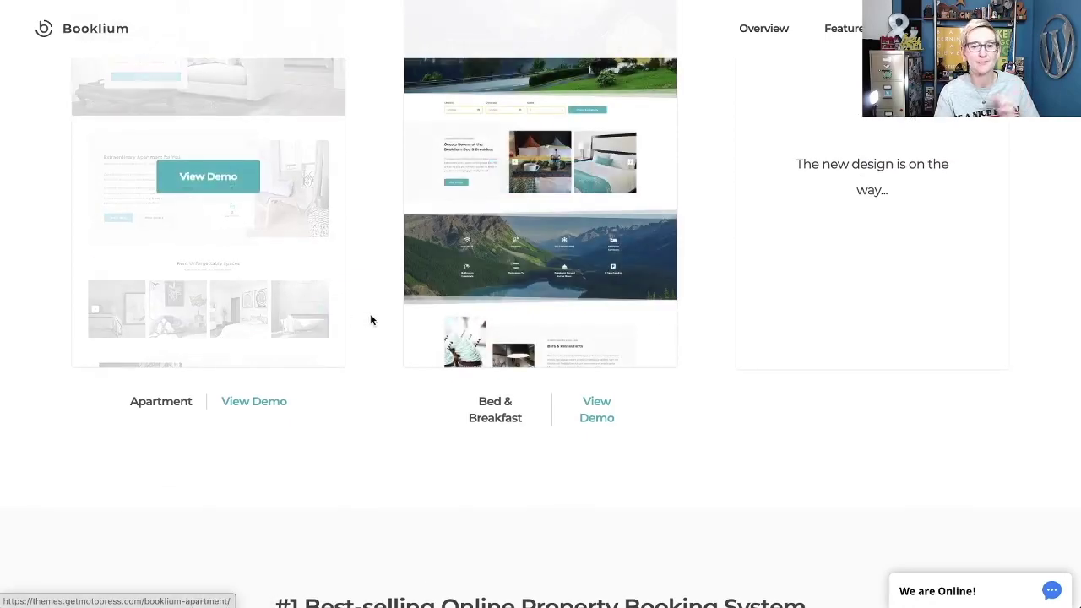
pyautogui.scroll(3, 371, 320)
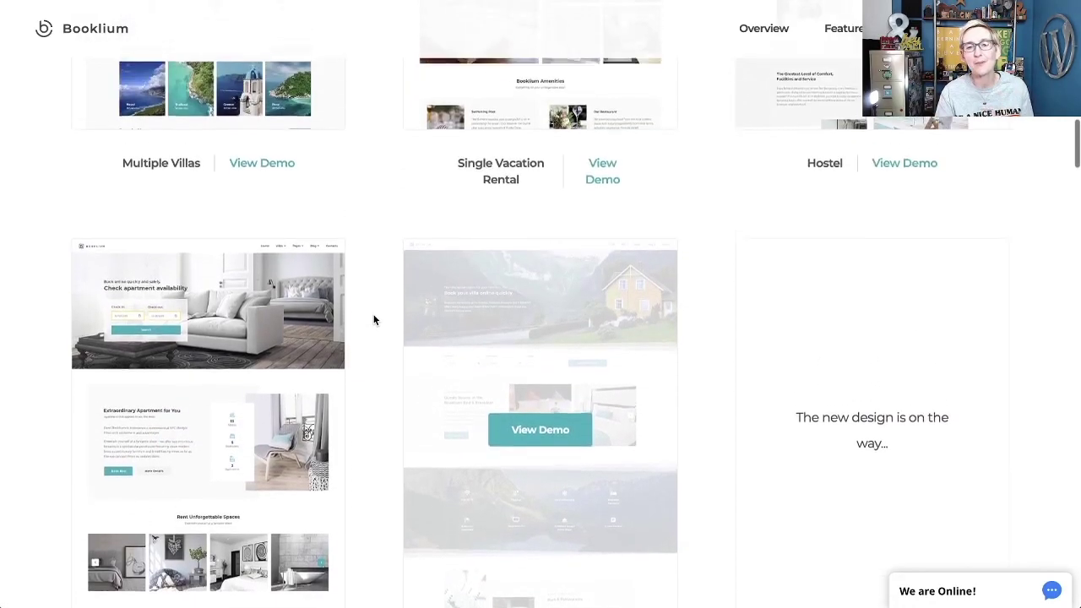
pyautogui.scroll(2, 374, 320)
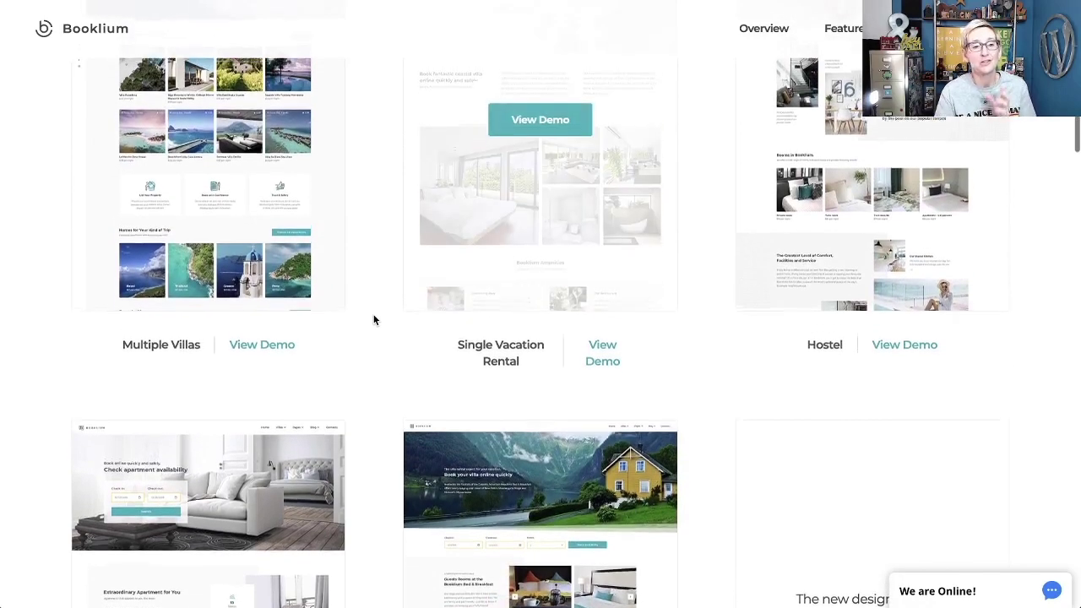
pyautogui.scroll(1, 374, 319)
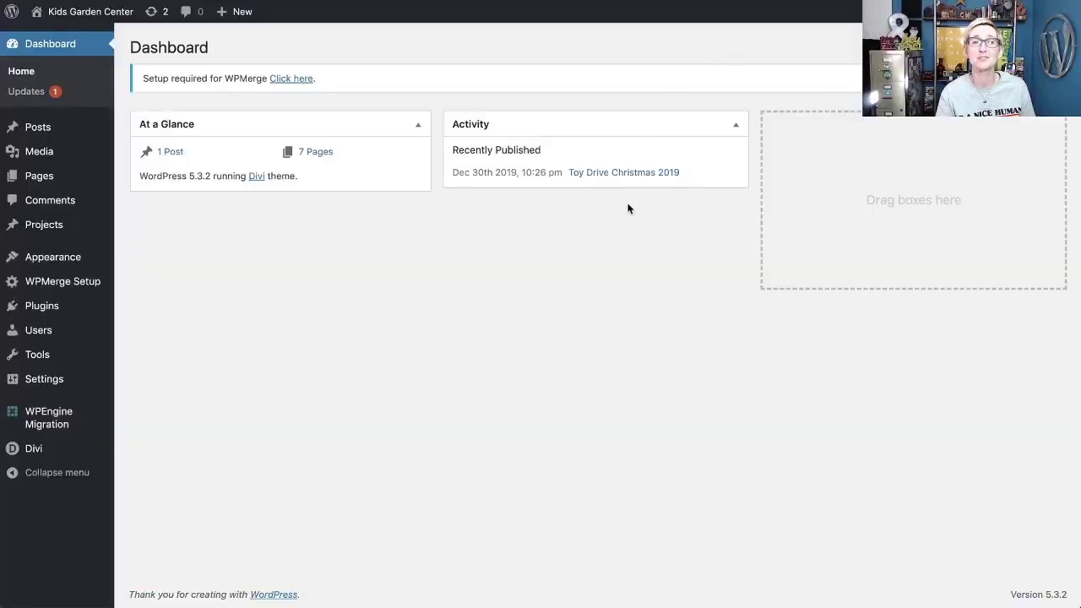
# Step: Open the theme upload form in the Kids Garden Center site's WordPress admin for installing a .zip theme
pyautogui.moveTo(44, 256)
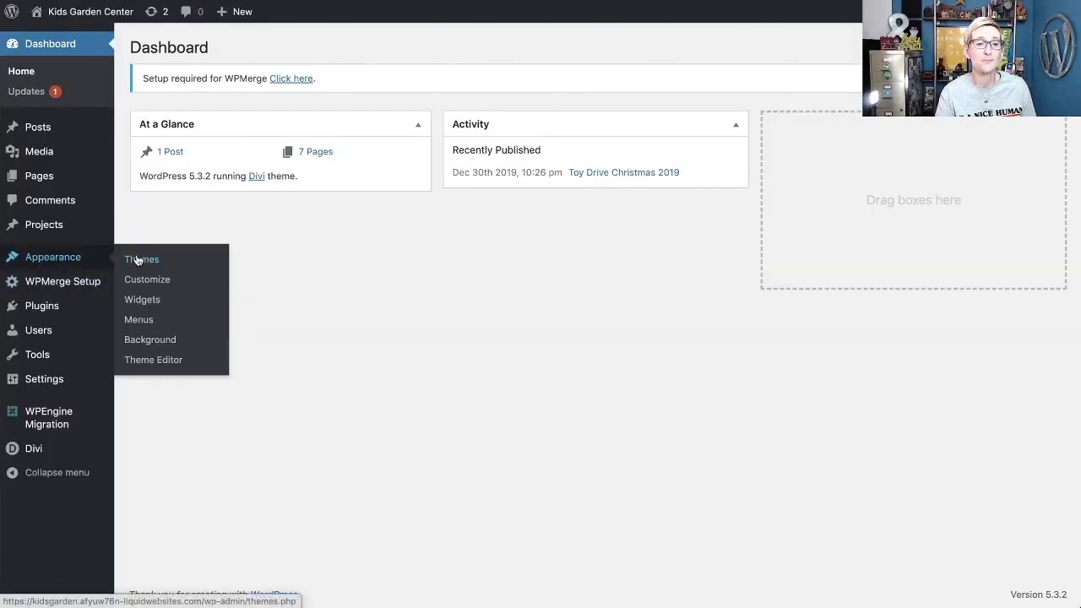
pyautogui.click(173, 264)
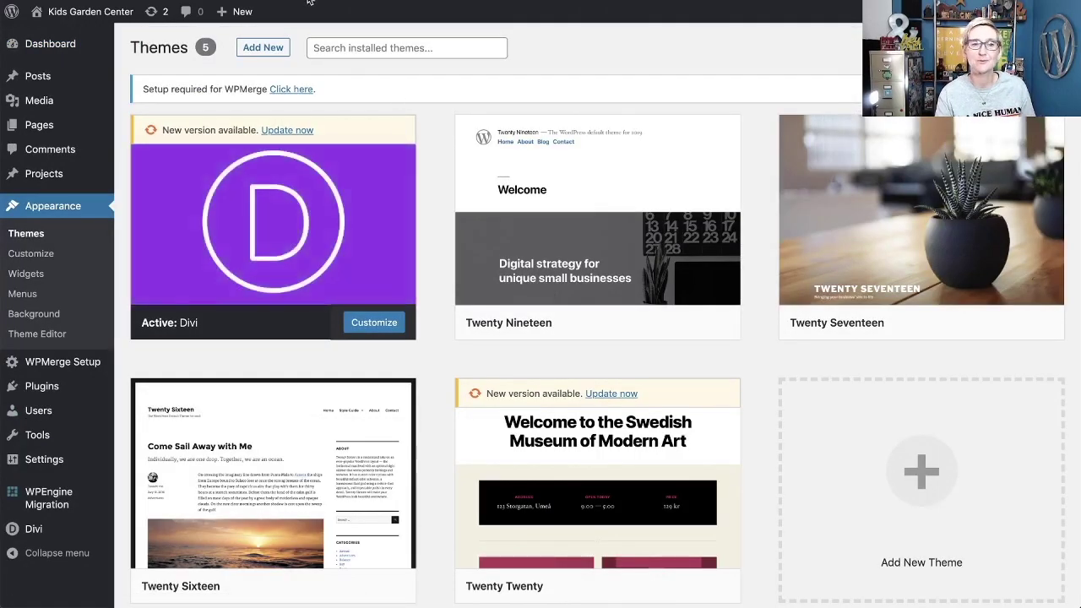
pyautogui.click(265, 49)
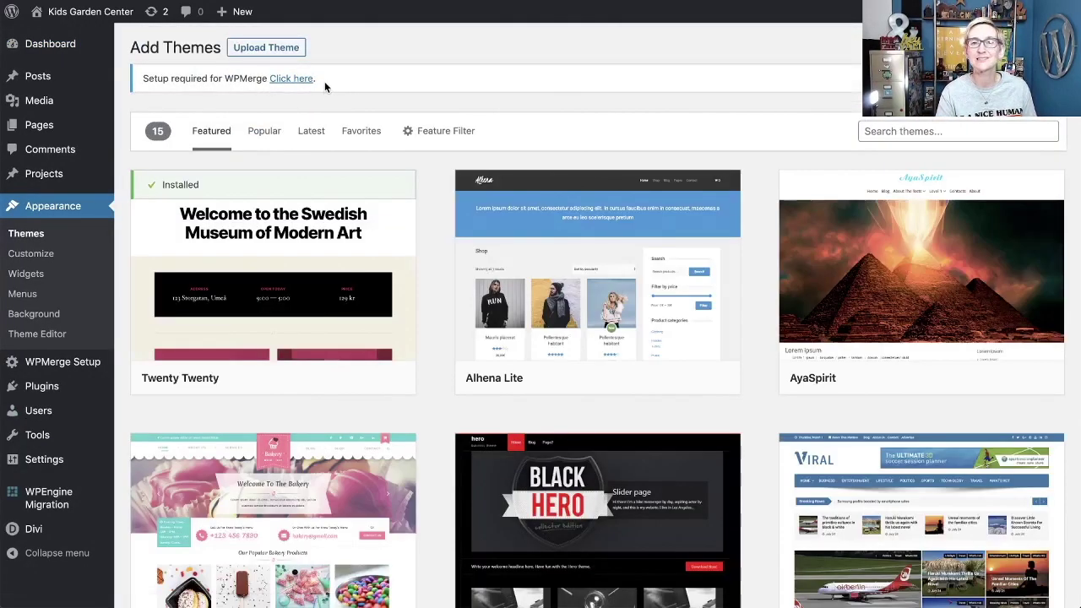
pyautogui.click(252, 52)
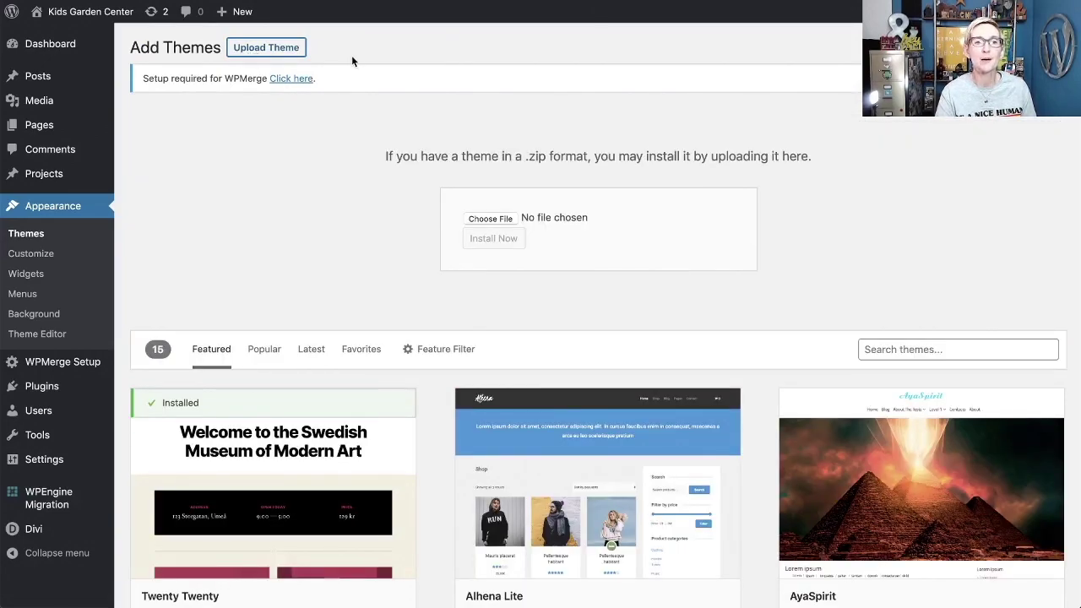
# Step: Choose booklium-1.0.4.zip from the Downloads folder as the theme file to upload
pyautogui.click(491, 219)
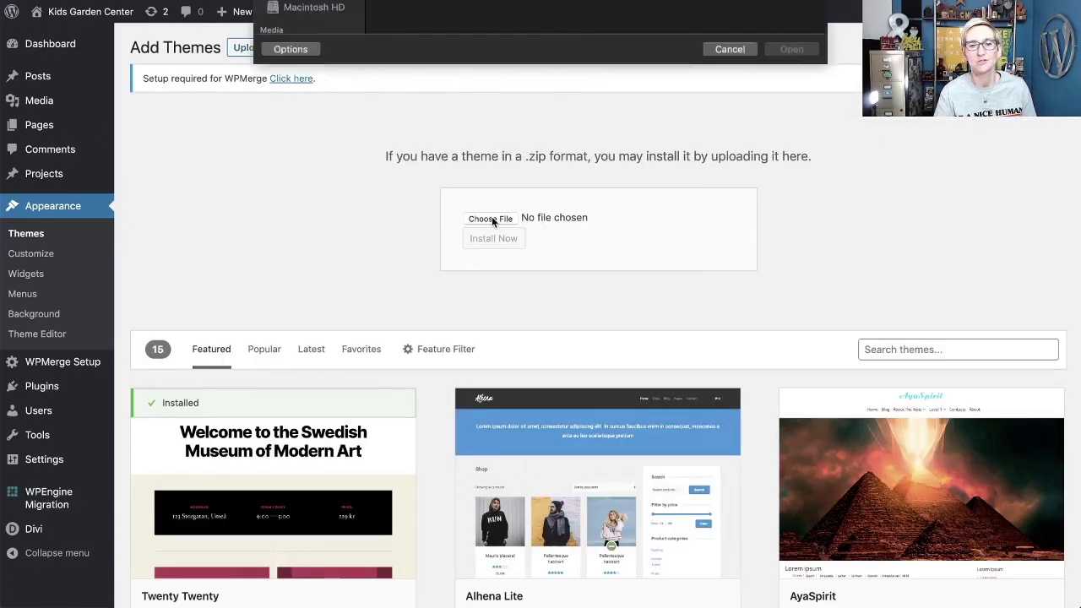
pyautogui.click(298, 88)
pyautogui.scroll(-15, 456, 97)
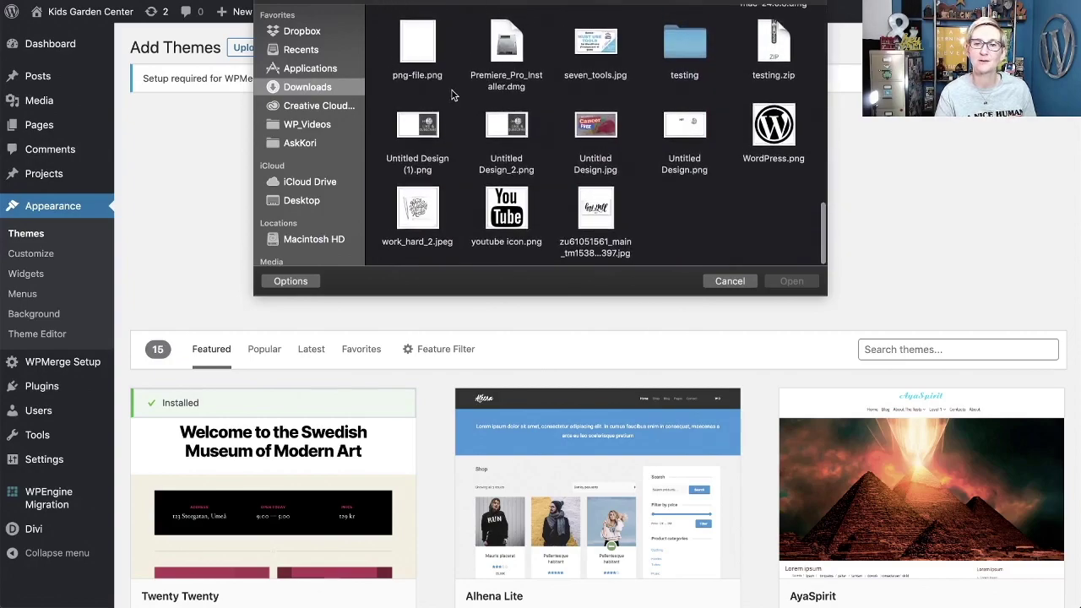
pyautogui.scroll(5, 507, 97)
pyautogui.click(594, 99)
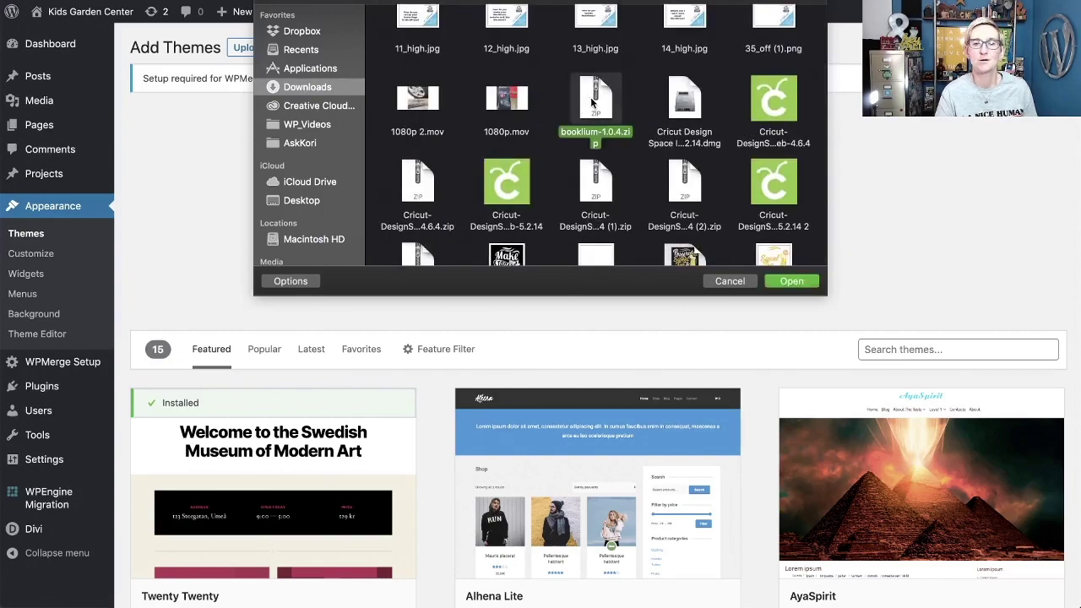
pyautogui.doubleClick(594, 100)
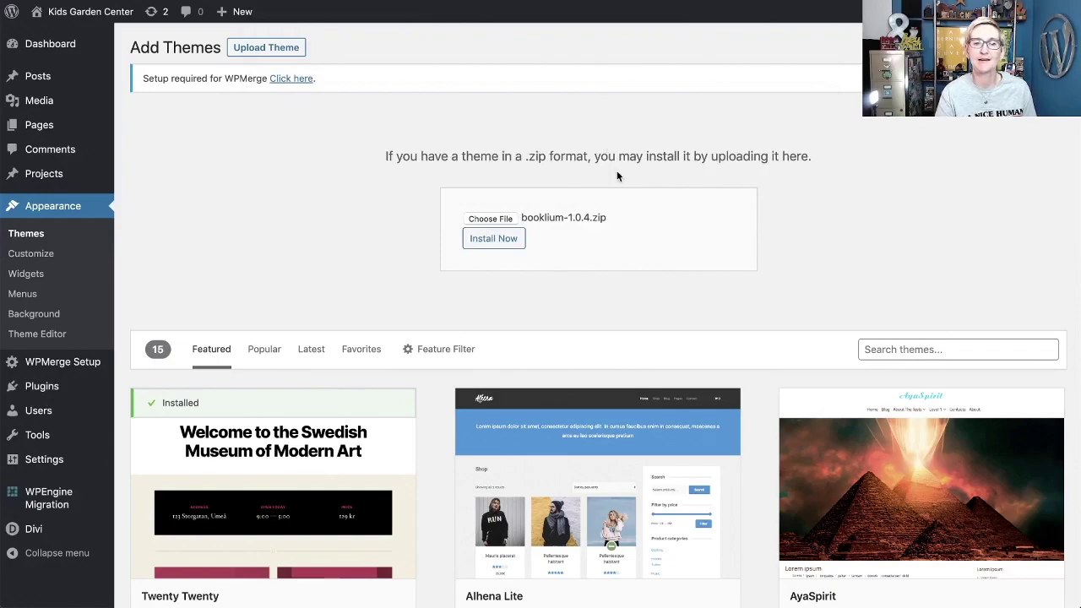
# Step: Install the chosen Booklium theme file and activate the theme
pyautogui.click(508, 243)
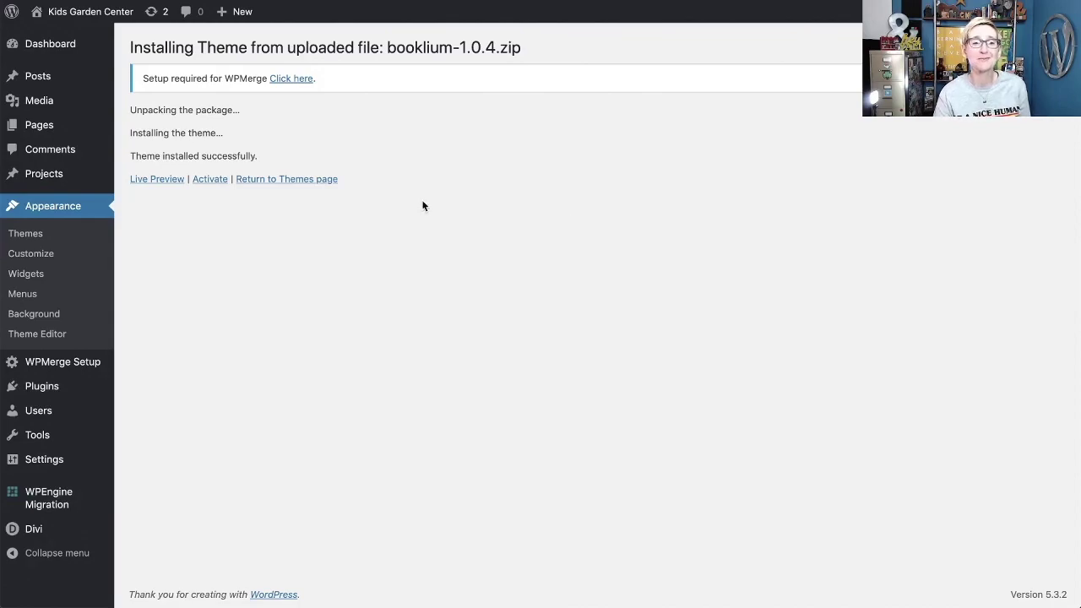
pyautogui.click(210, 180)
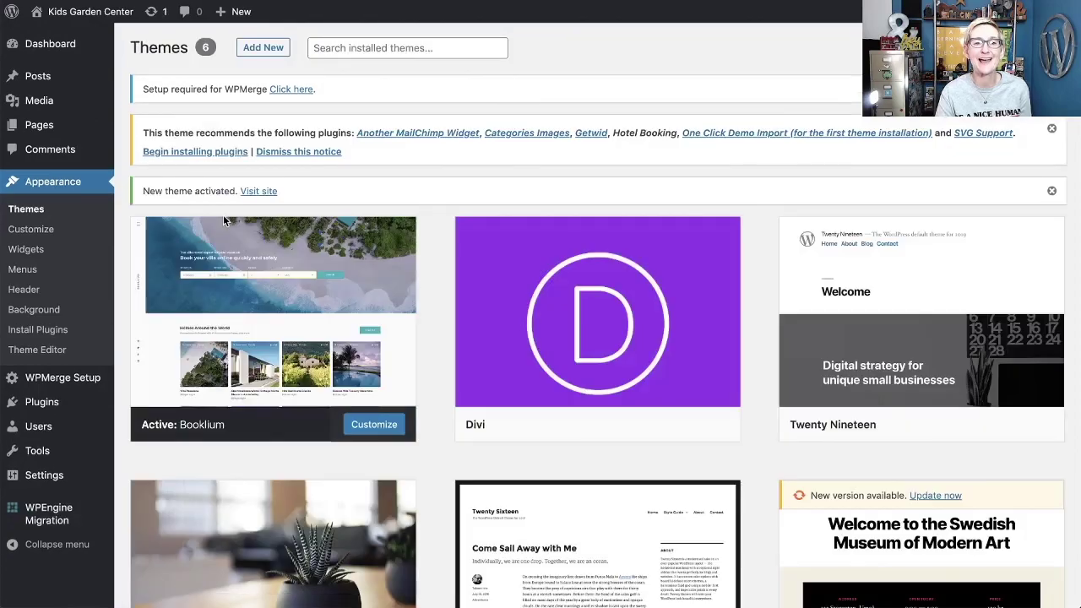
pyautogui.moveTo(223, 338)
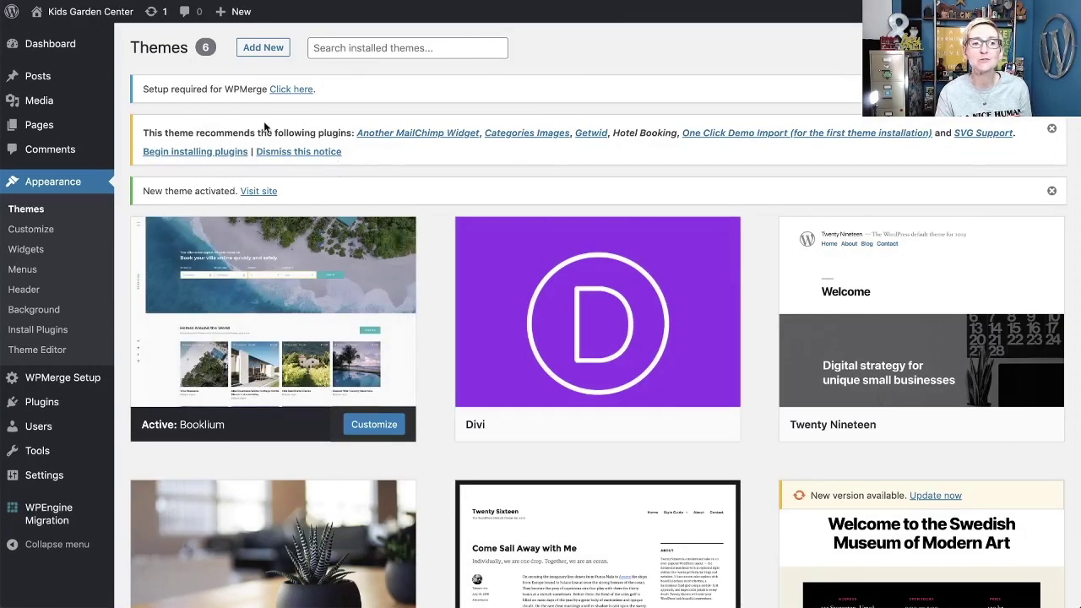
# Step: Bulk-install all the plugins recommended by the theme, including Getwid, Hotel Booking, One Click Demo Import and SVG Support
pyautogui.moveTo(199, 135); pyautogui.dragTo(341, 135)
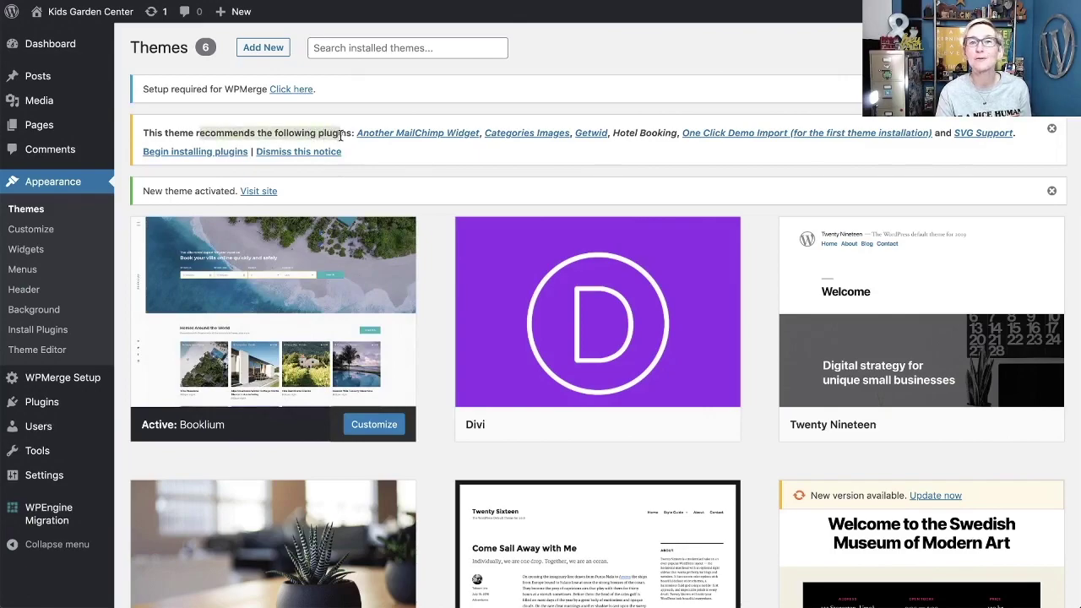
pyautogui.click(341, 135)
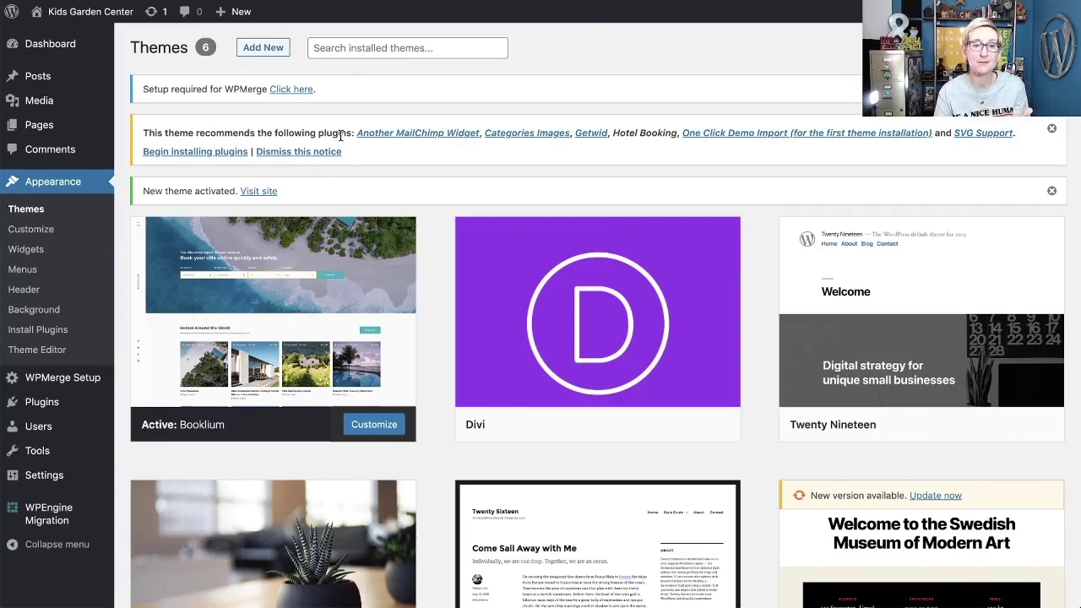
pyautogui.click(227, 153)
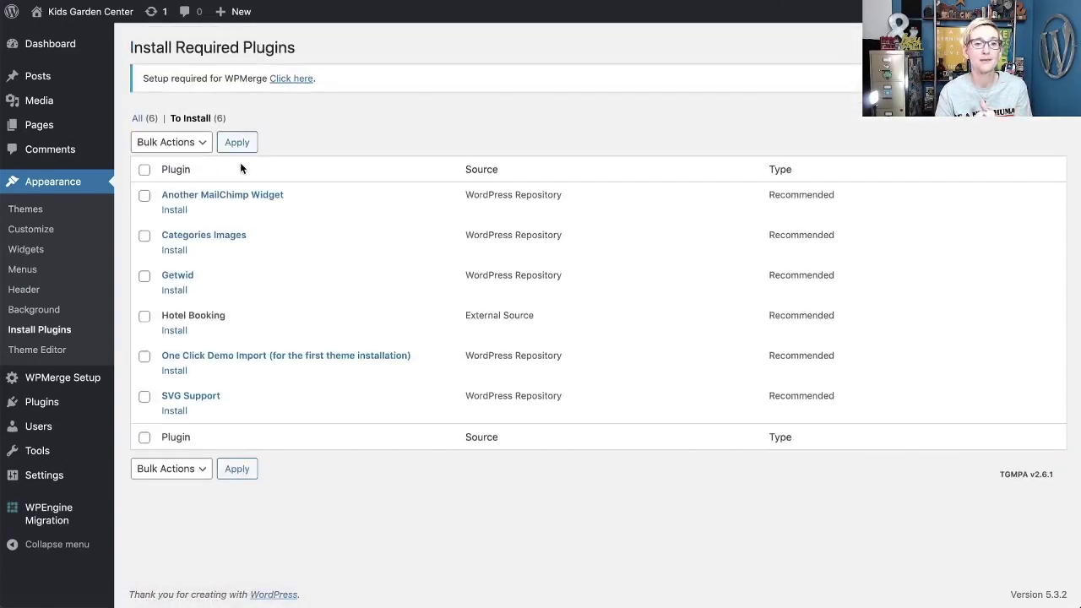
pyautogui.click(145, 171)
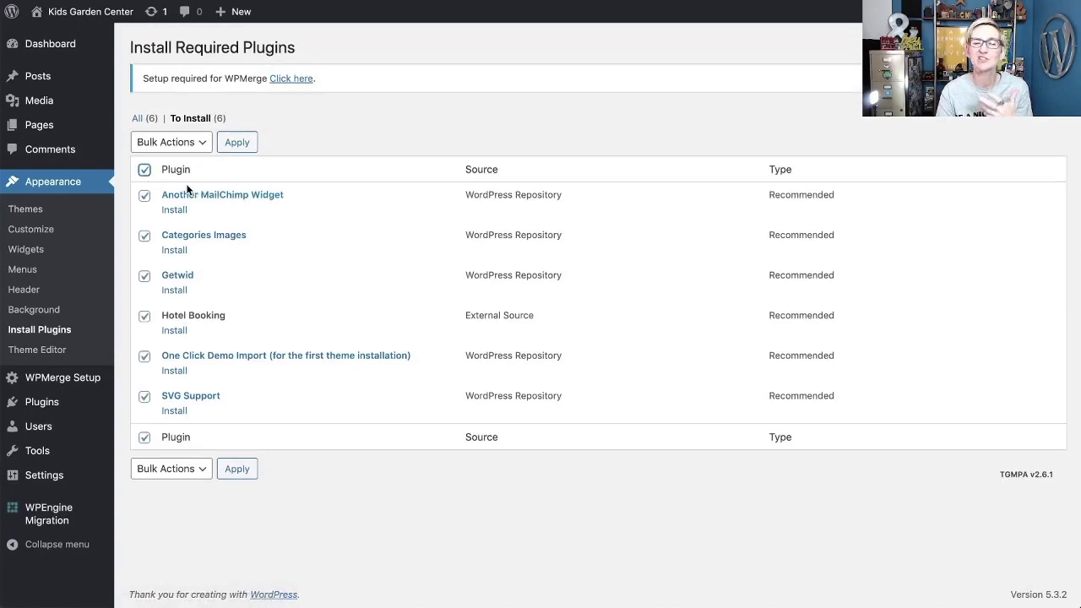
pyautogui.click(193, 150)
pyautogui.click(193, 156)
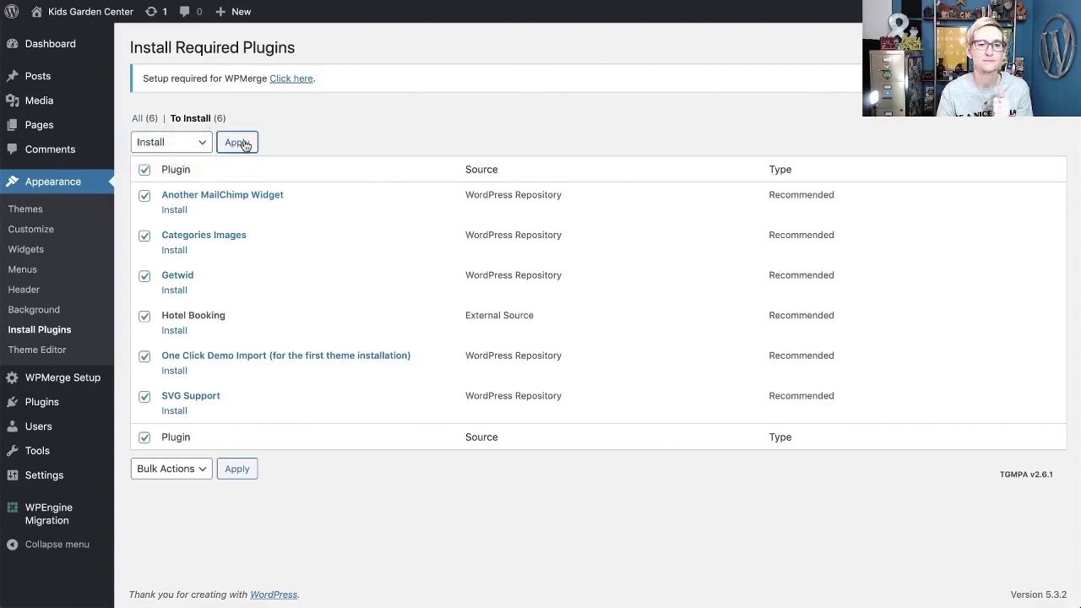
pyautogui.click(237, 143)
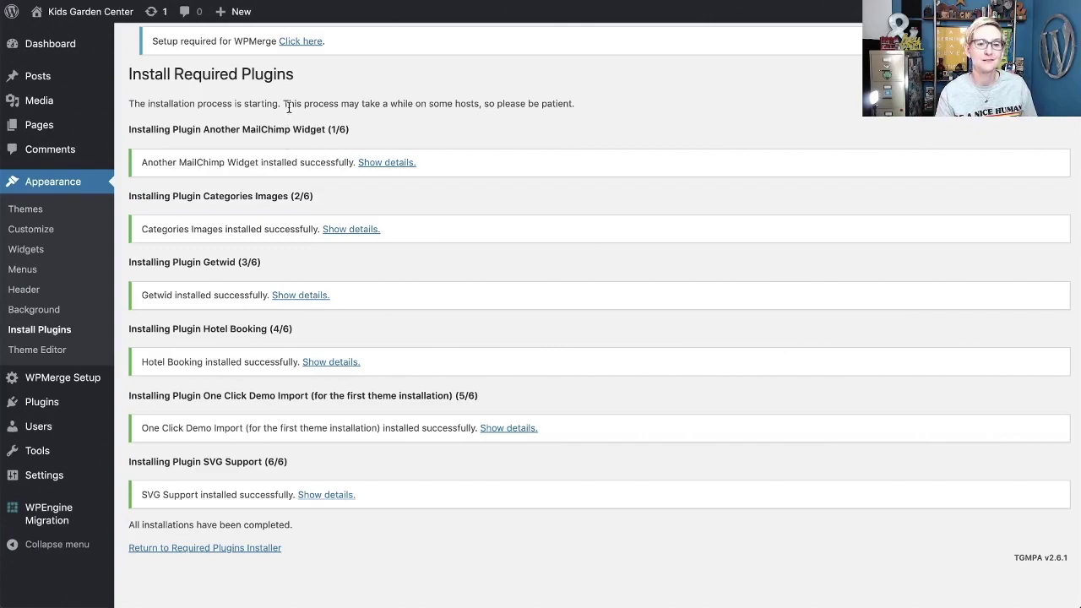
# Step: Return to the required plugins installer and bulk-activate all the newly installed plugins
pyautogui.click(193, 549)
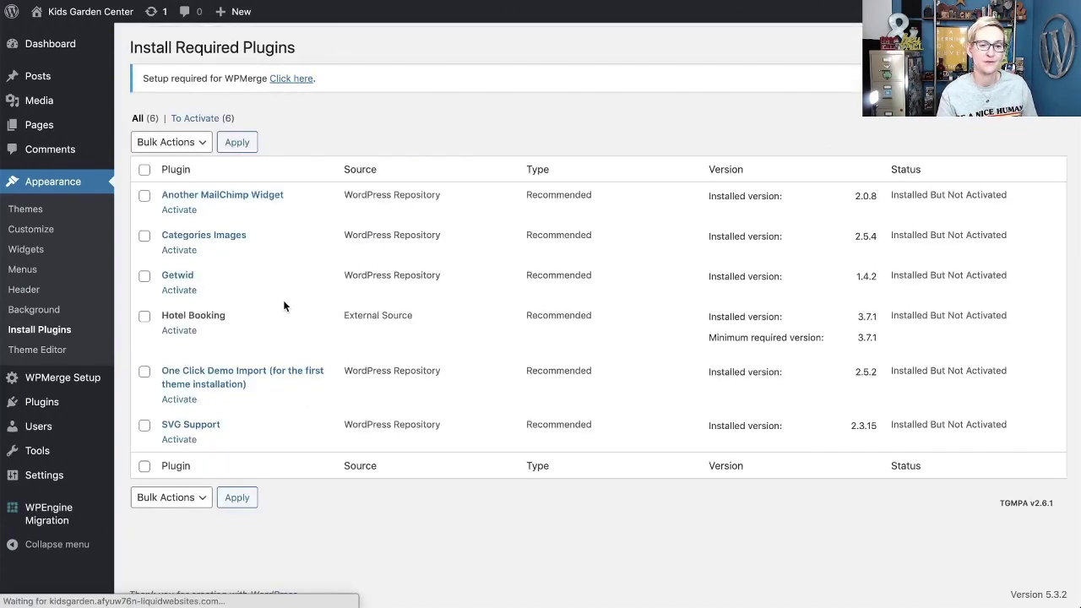
pyautogui.click(144, 170)
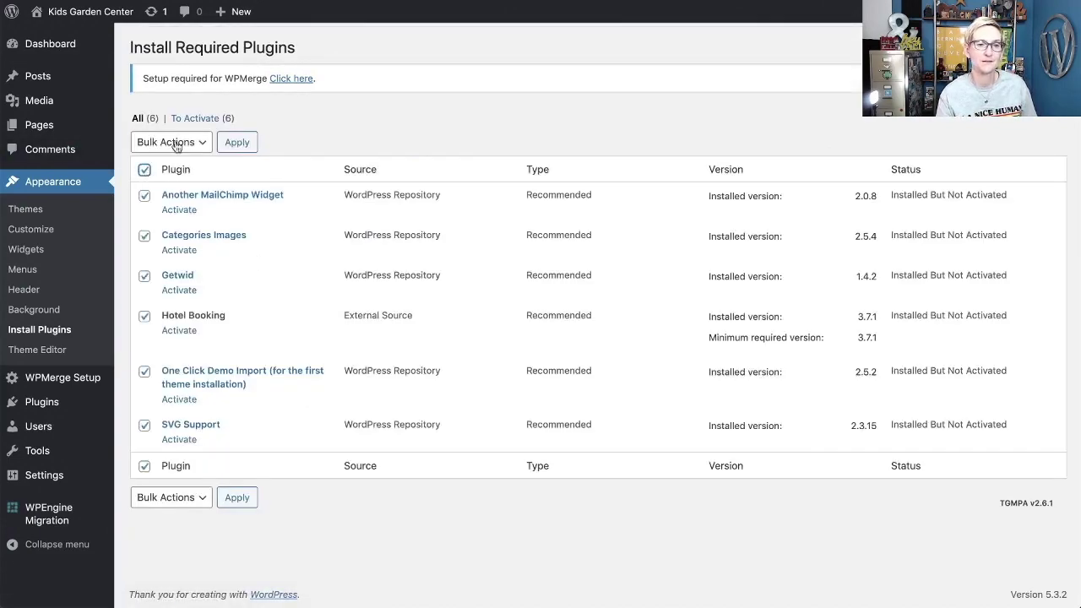
pyautogui.click(175, 144)
pyautogui.click(157, 183)
pyautogui.click(237, 142)
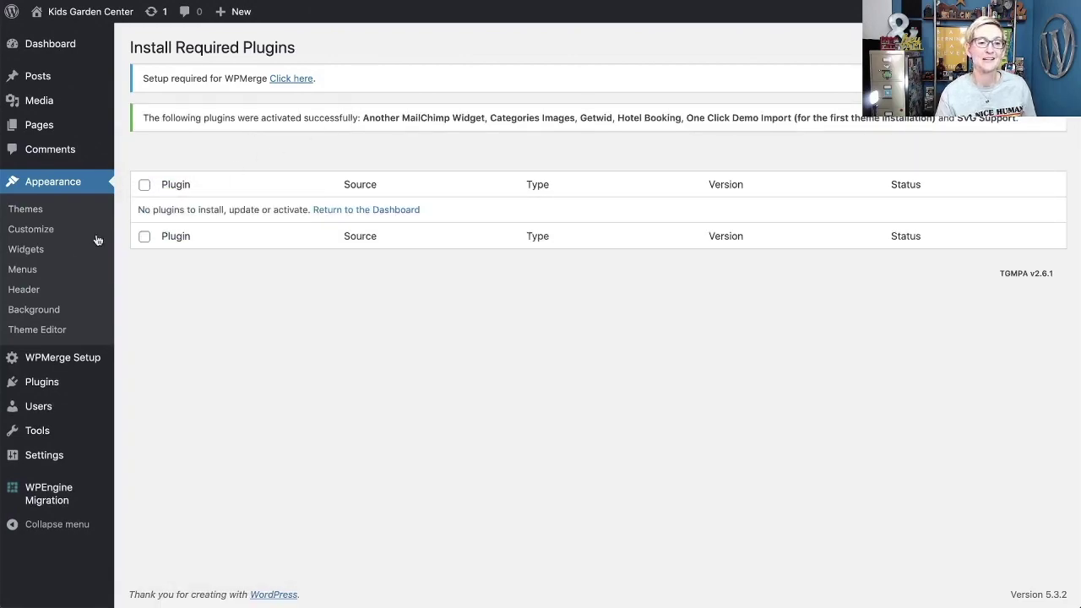
# Step: Check the installed plugins list and install the Booking Confirmation and Search Results pages required by the Hotel Booking plugin
pyautogui.click(91, 382)
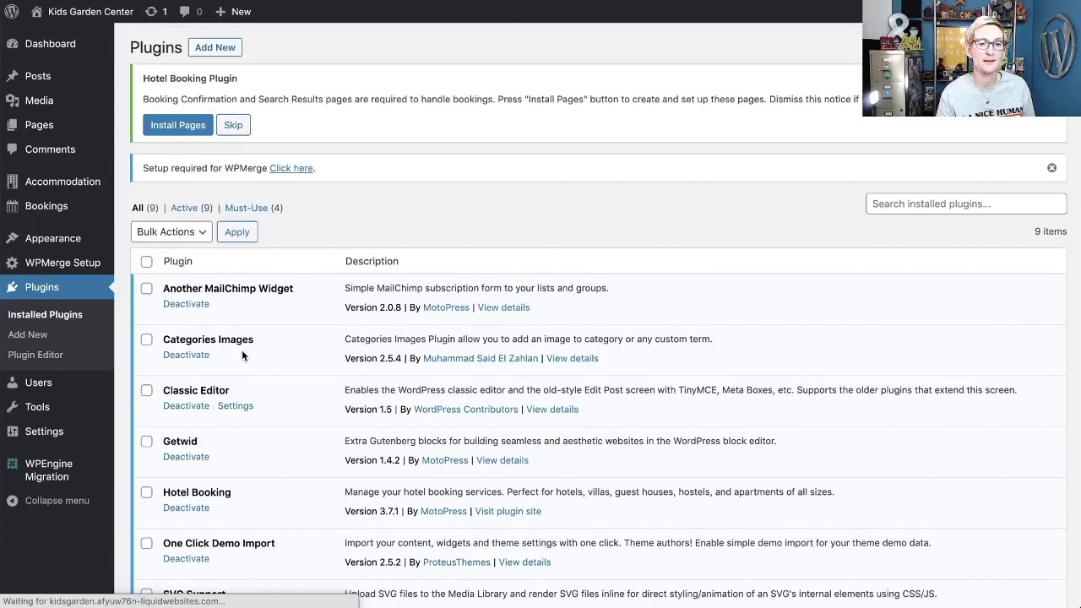
pyautogui.scroll(-3, 283, 337)
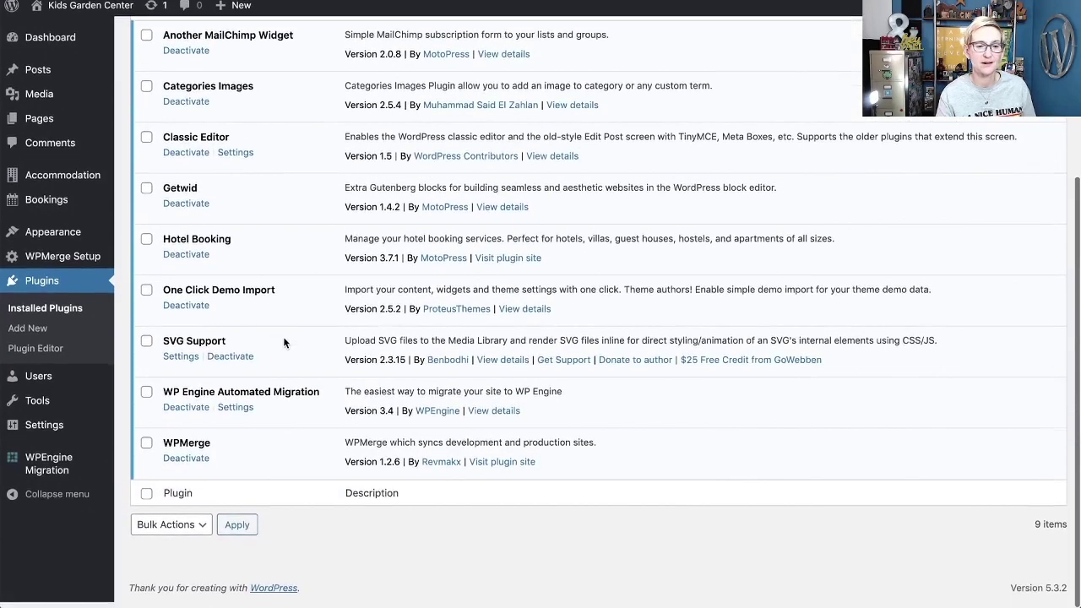
pyautogui.scroll(5, 283, 336)
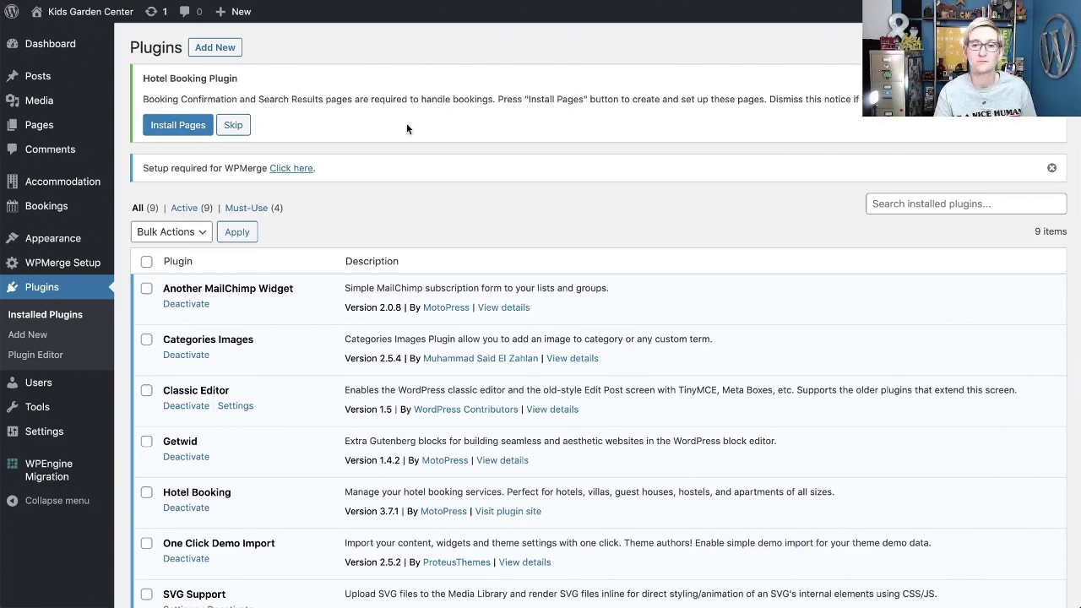
pyautogui.click(174, 125)
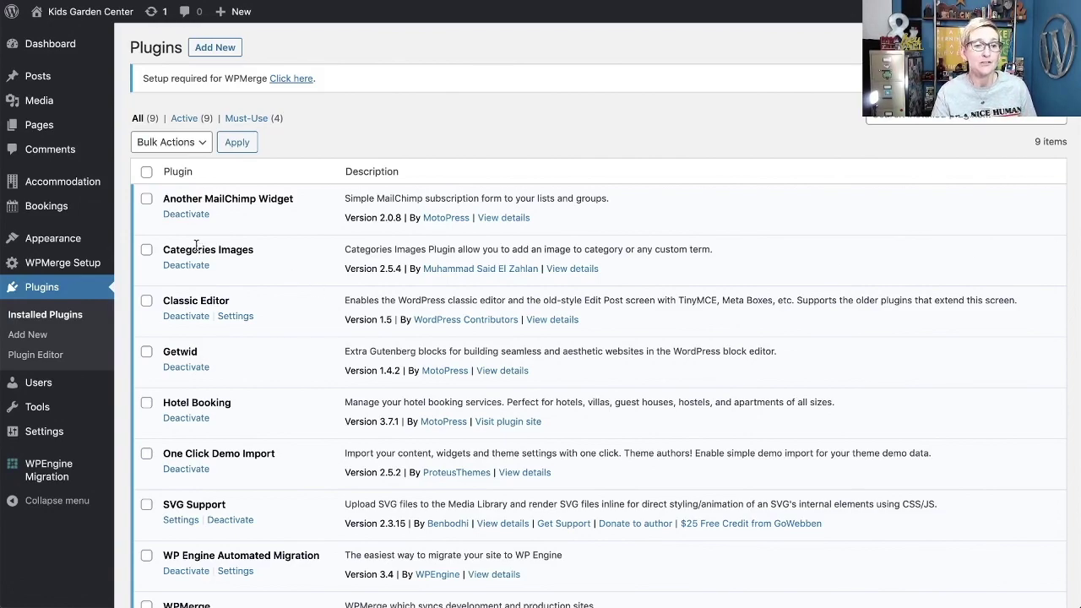
# Step: Open the theme's demo data import page and review the available Booklium demos
pyautogui.moveTo(74, 241)
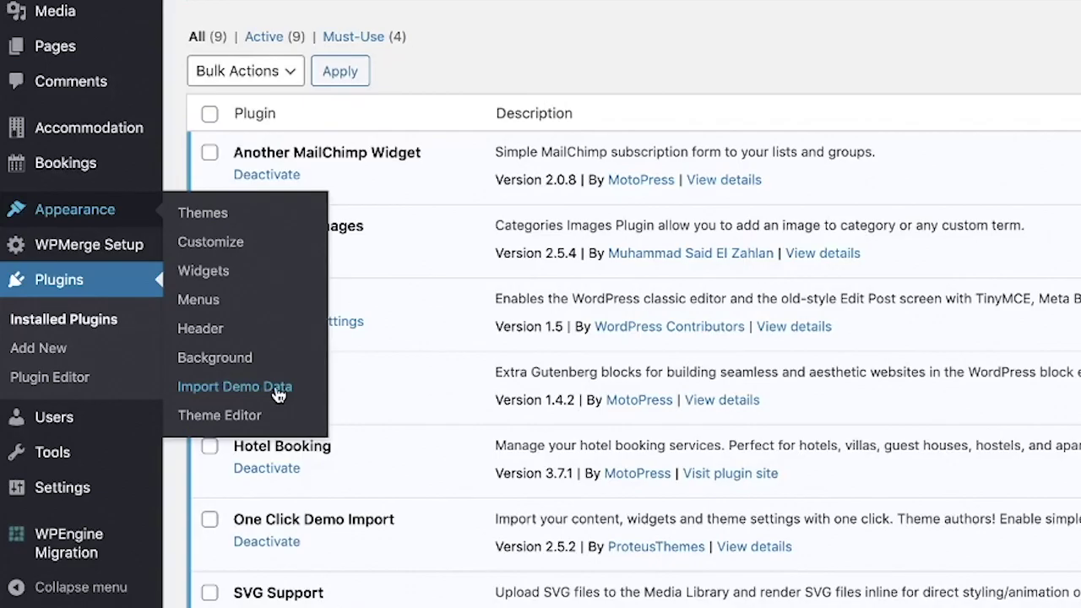
pyautogui.click(277, 389)
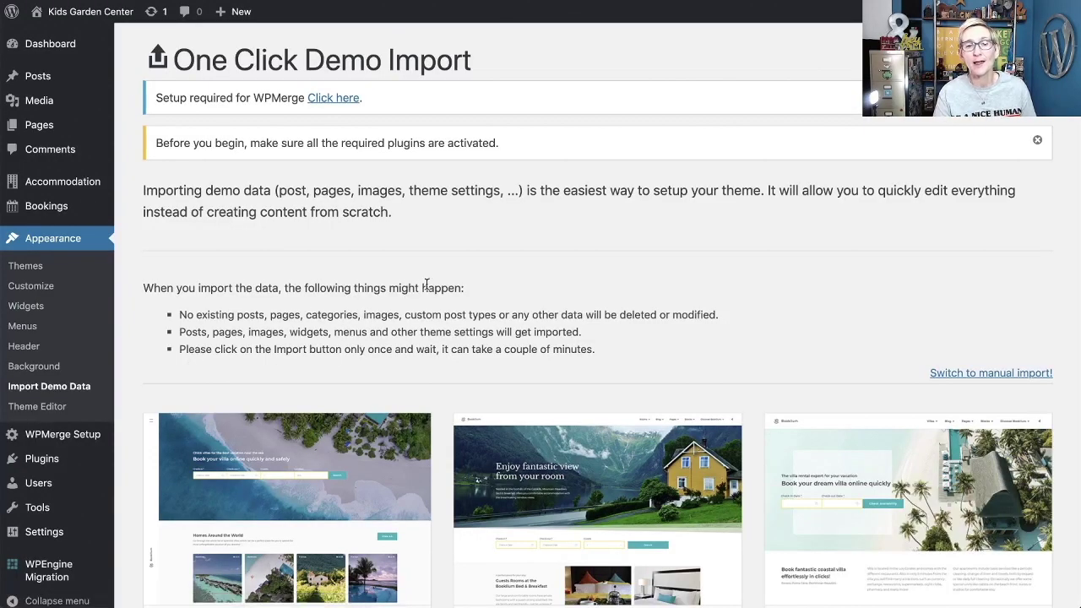
pyautogui.scroll(-5, 494, 274)
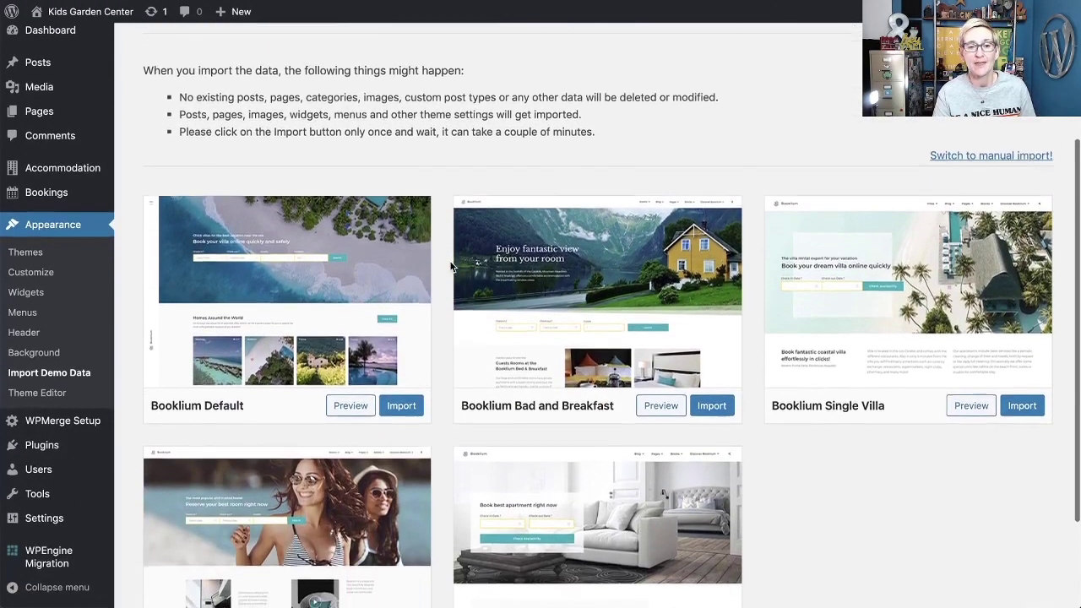
pyautogui.scroll(-2, 451, 266)
pyautogui.scroll(-1, 444, 266)
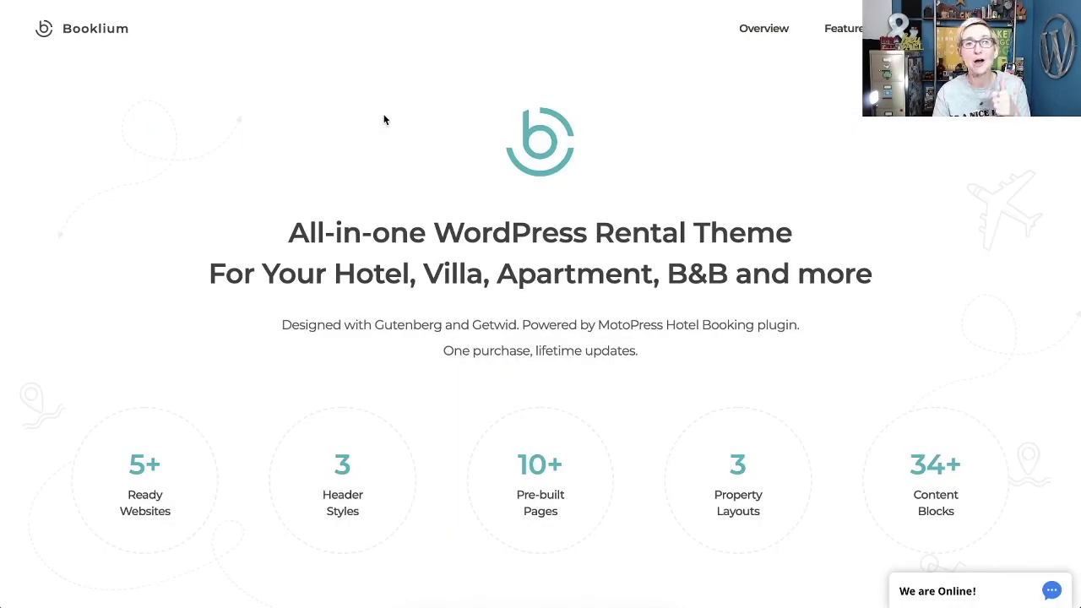
# Step: Open the Single Vacation Rental demo from the Booklium website and examine its booking form, photo gallery and amenities sections
pyautogui.scroll(-7, 387, 163)
pyautogui.scroll(-6, 390, 156)
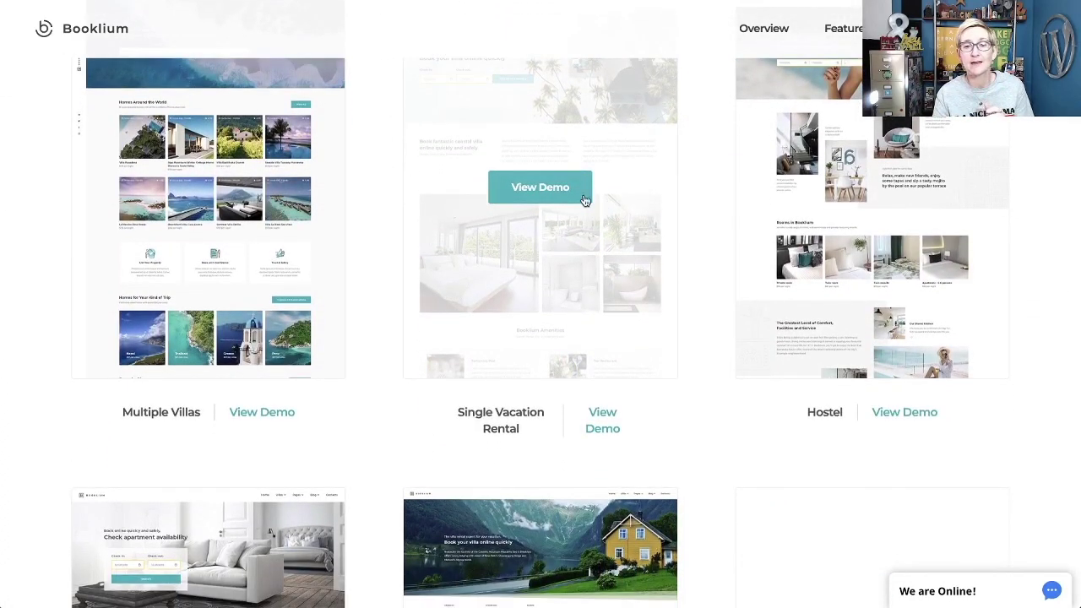
pyautogui.click(547, 201)
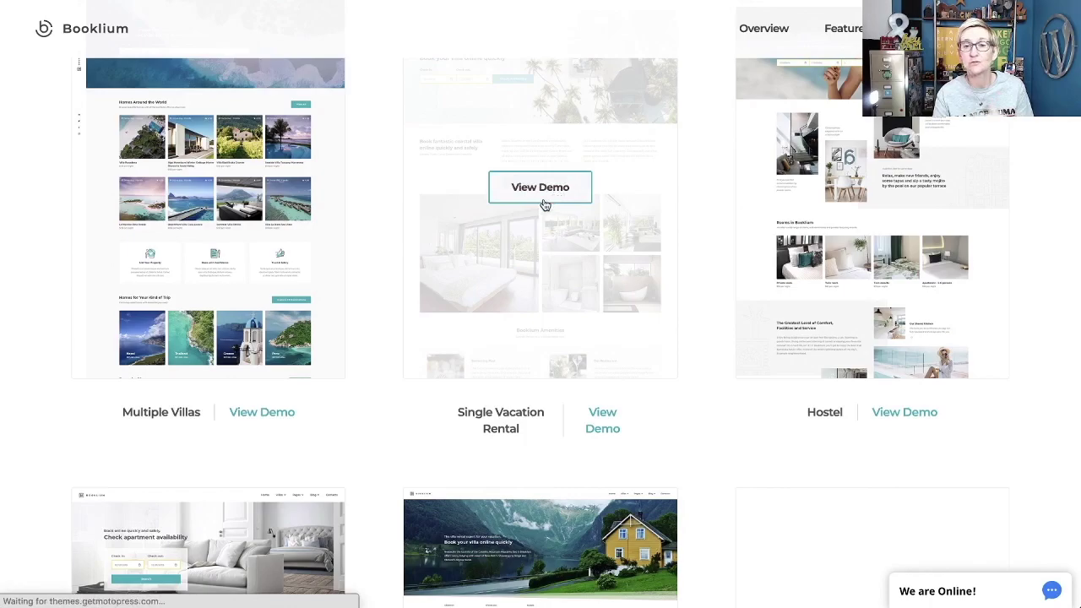
pyautogui.scroll(-6, 574, 228)
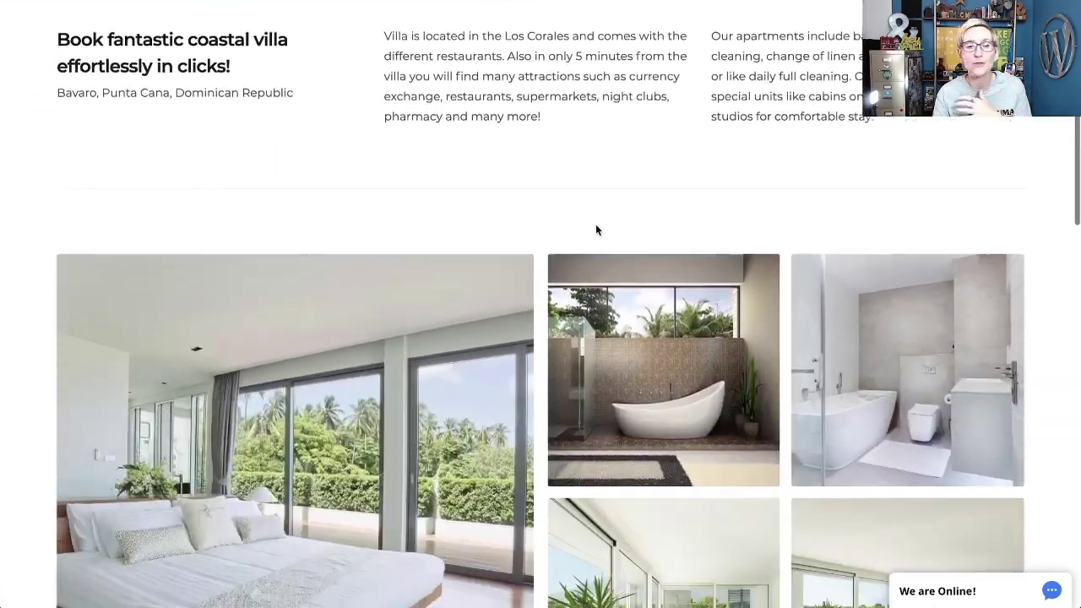
pyautogui.scroll(-8, 595, 229)
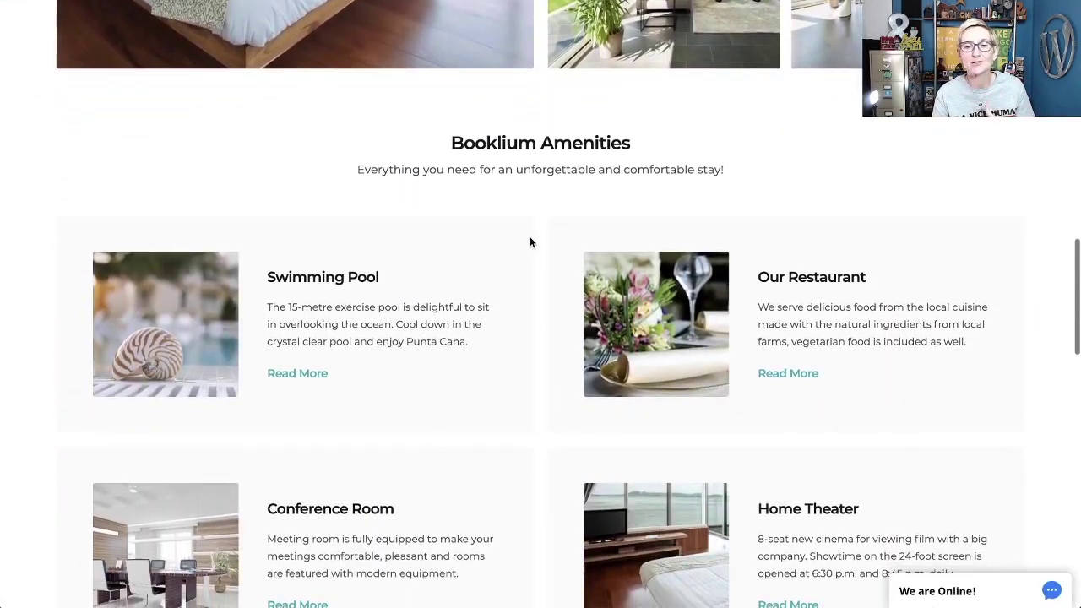
pyautogui.scroll(14, 530, 242)
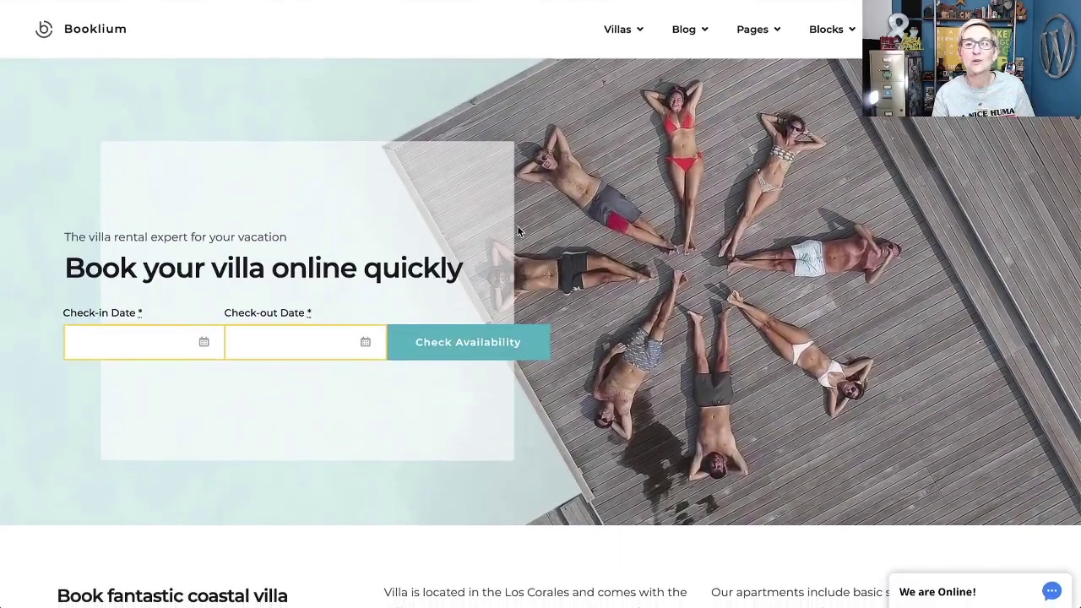
# Step: Switch back to the site's demo import page and import the Booklium Single Apartment demo
pyautogui.click(507, 10)
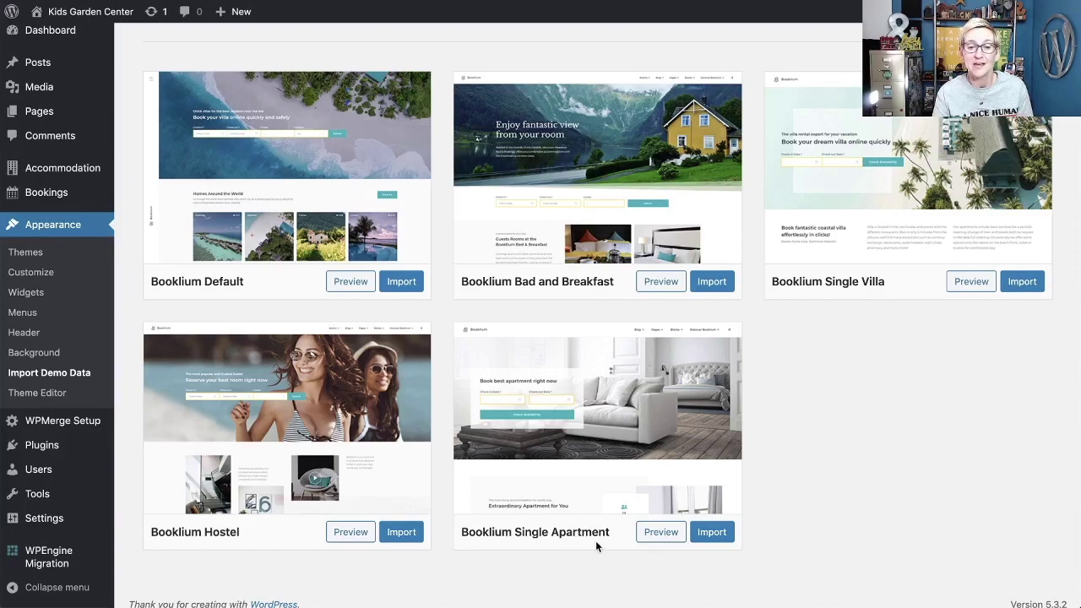
pyautogui.click(714, 537)
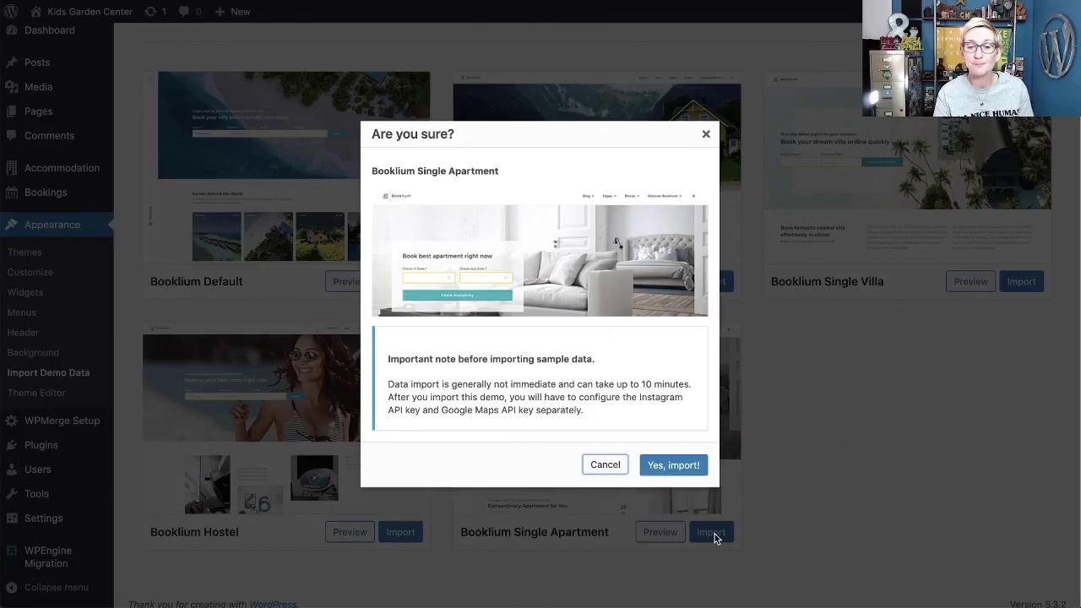
pyautogui.click(673, 465)
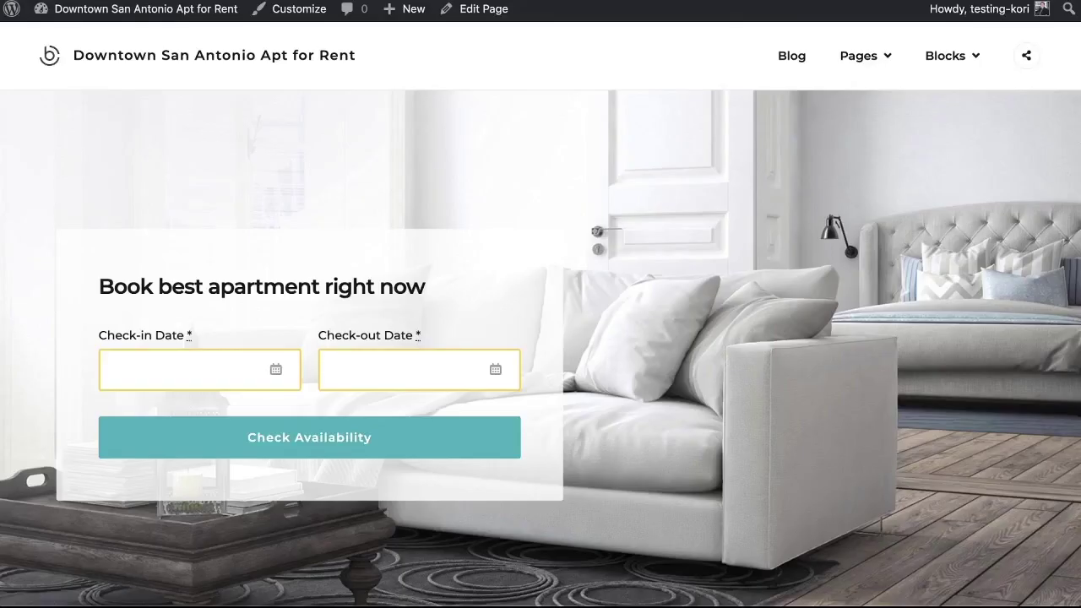
# Step: Review the Downtown San Antonio Apt for Rent home page from the booking form through the apartment sections to the footer
pyautogui.scroll(-6, 732, 368)
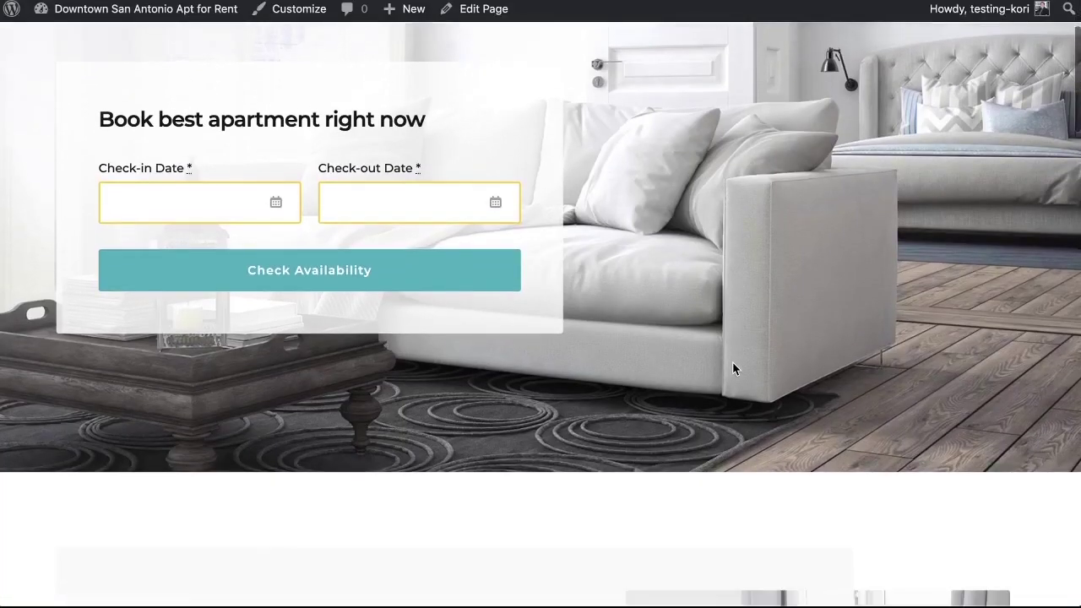
pyautogui.scroll(-14, 733, 368)
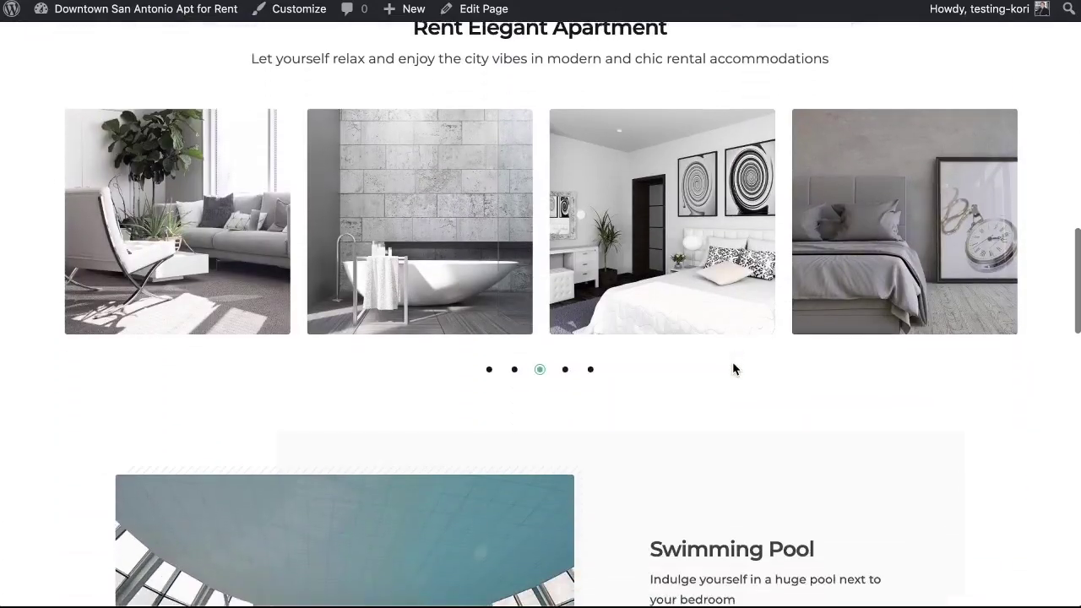
pyautogui.scroll(-12, 733, 368)
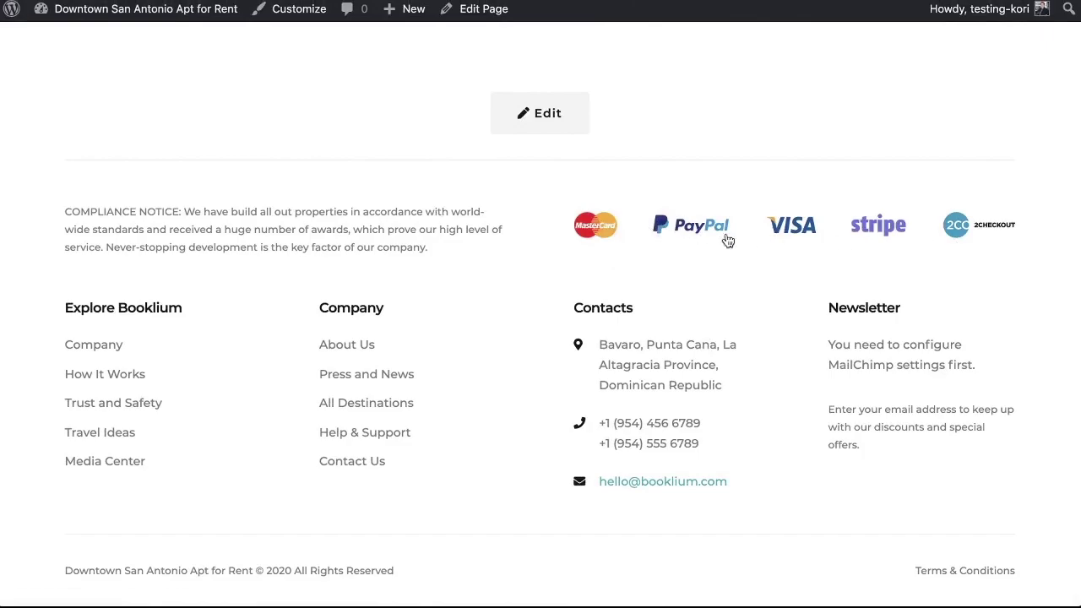
# Step: Review the home page from the footer back up past Recommended Attractions to the booking form
pyautogui.scroll(2, 531, 240)
pyautogui.scroll(11, 531, 241)
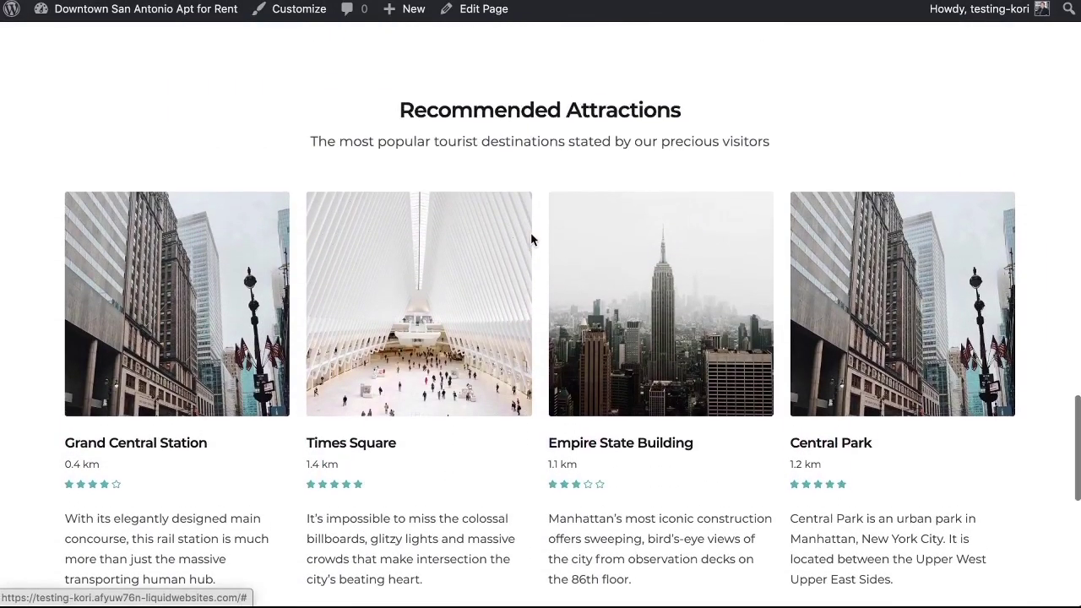
pyautogui.scroll(20, 531, 240)
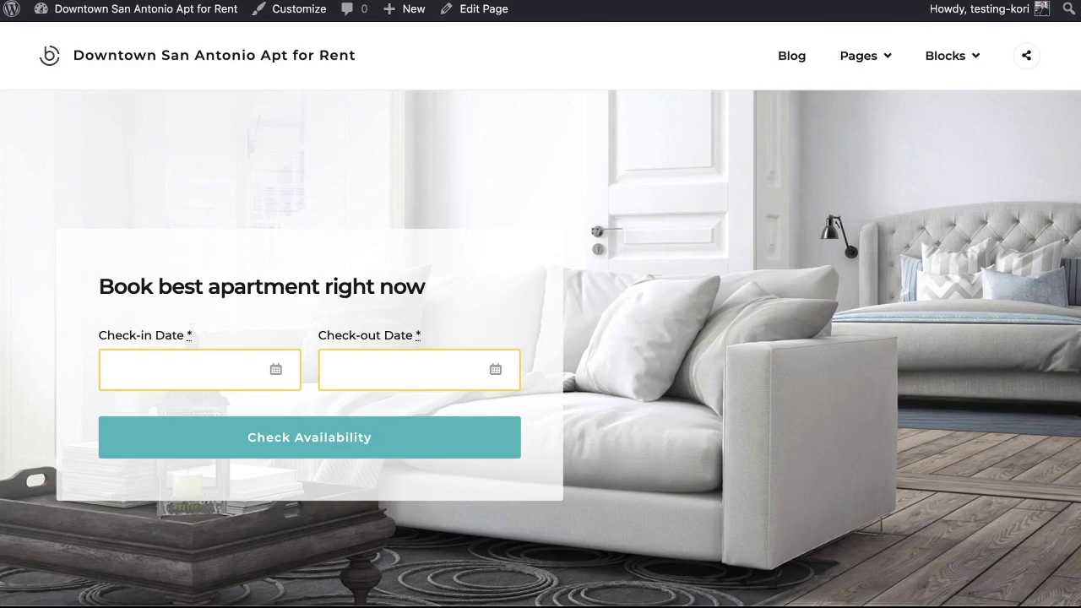
pyautogui.scroll(-8, 849, 330)
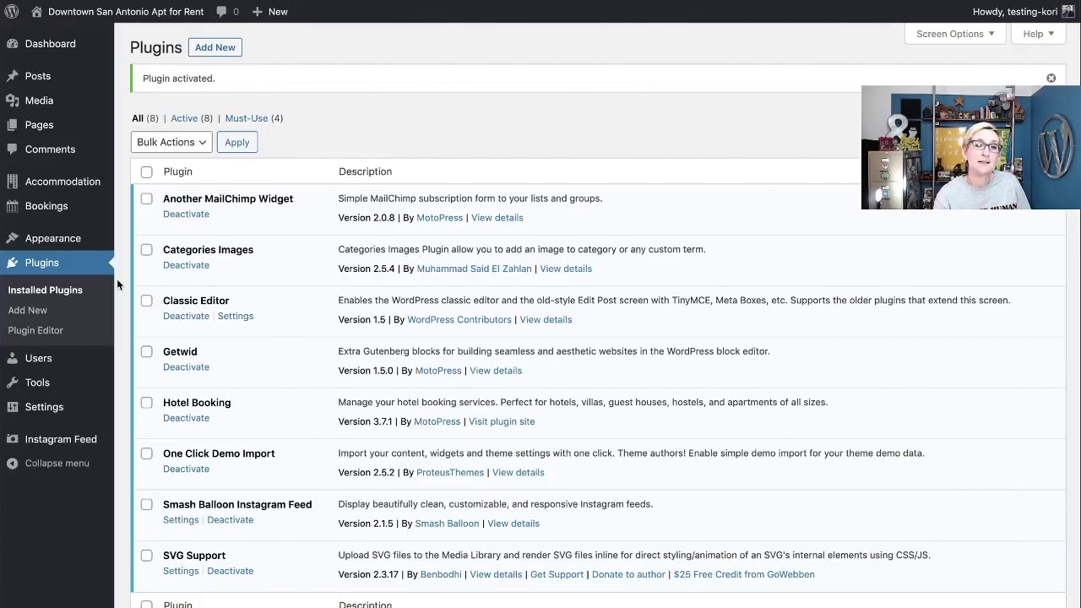
# Step: Deactivate the Classic Editor plugin among the installed plugins
pyautogui.moveTo(164, 301); pyautogui.dragTo(299, 310)
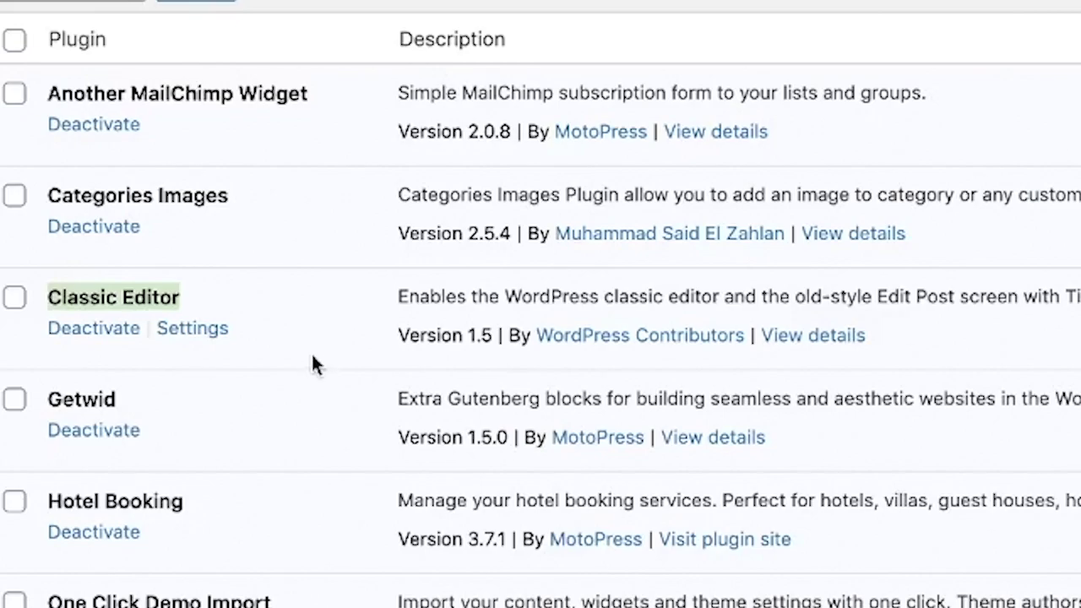
pyautogui.click(90, 331)
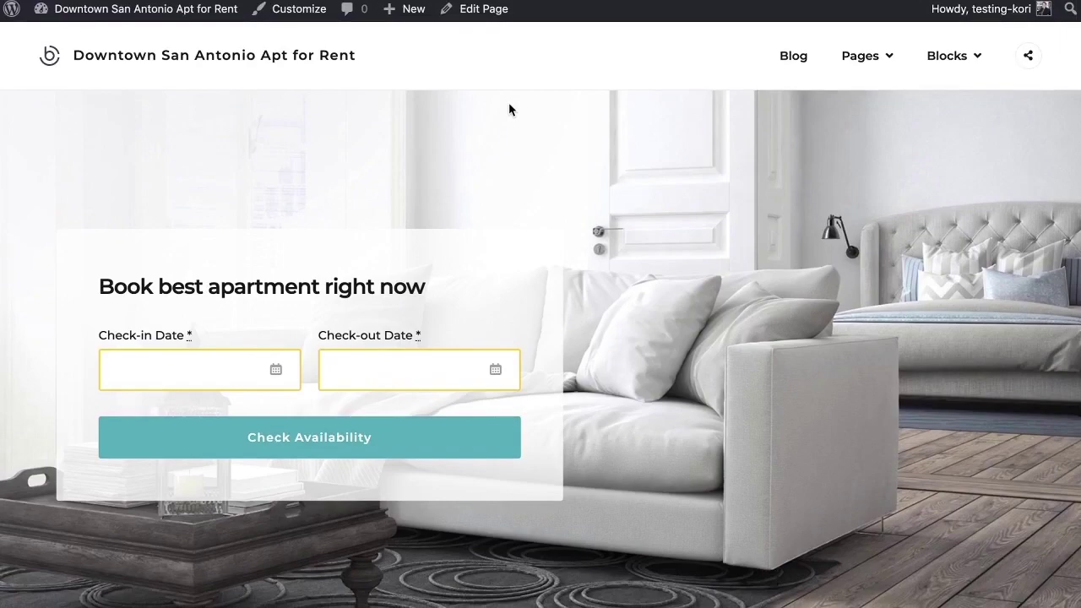
# Step: Open the home page in the block editor and look over its booking and apartment sections
pyautogui.click(479, 11)
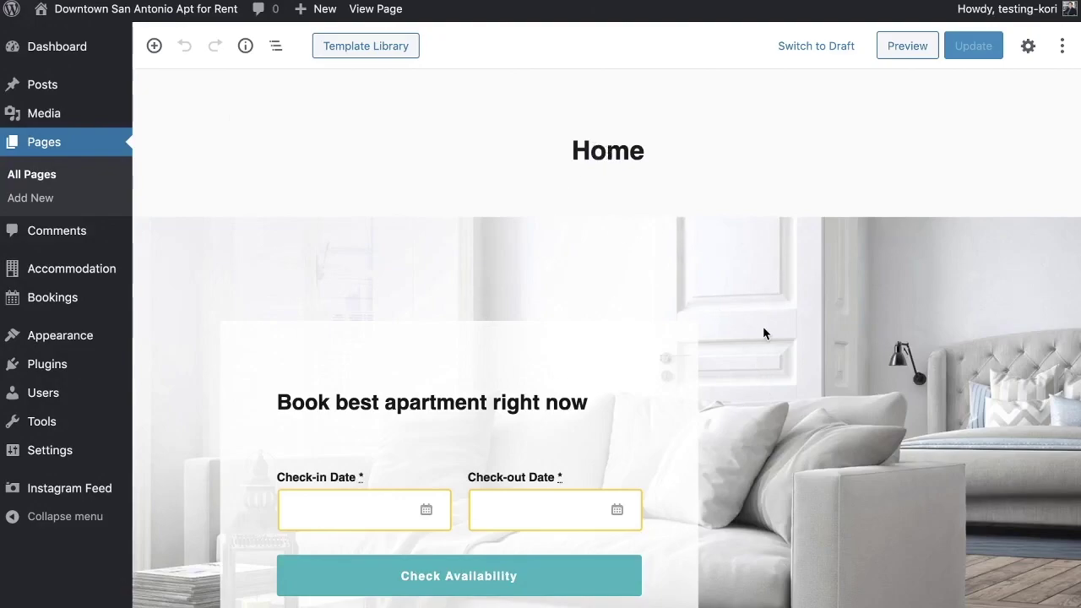
pyautogui.scroll(-10, 763, 334)
pyautogui.scroll(-5, 718, 323)
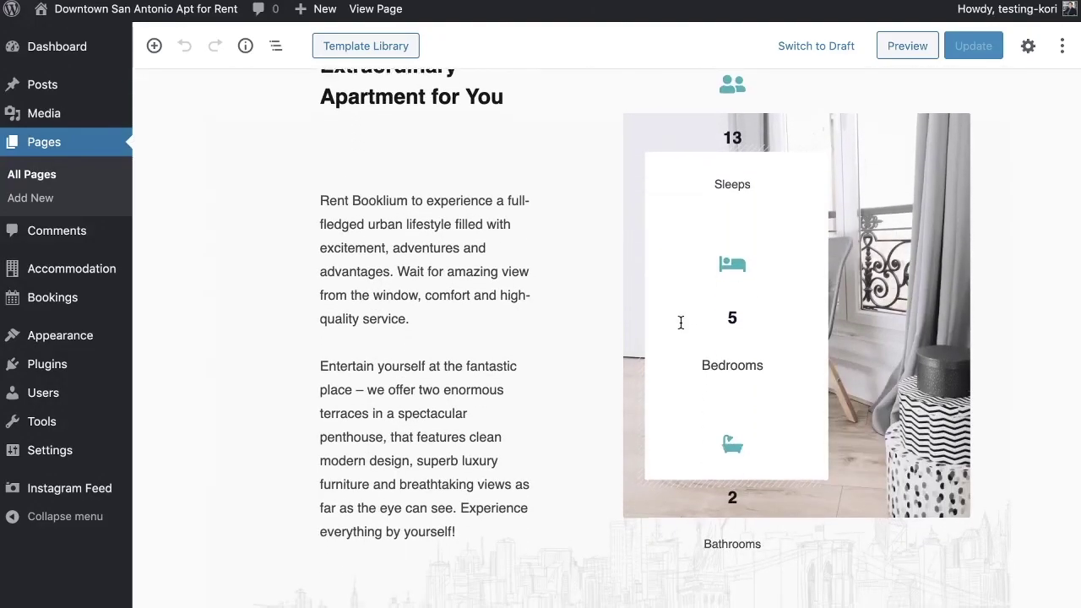
pyautogui.scroll(7, 679, 321)
pyautogui.scroll(10, 679, 328)
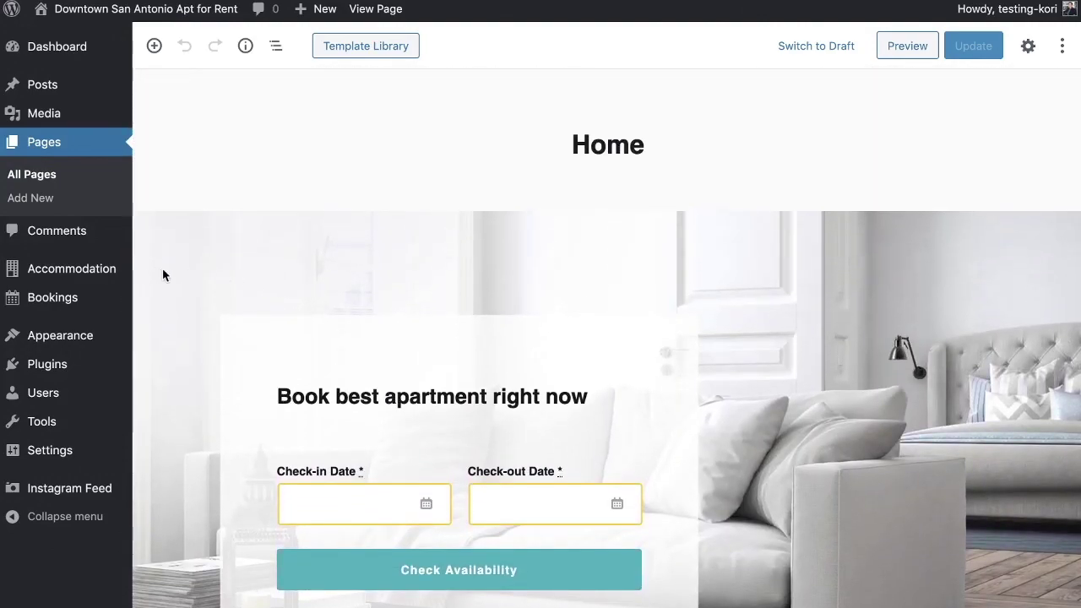
# Step: Replace the background image of the home page's booking section with the indoor swimming pool photo from the media library
pyautogui.click(163, 270)
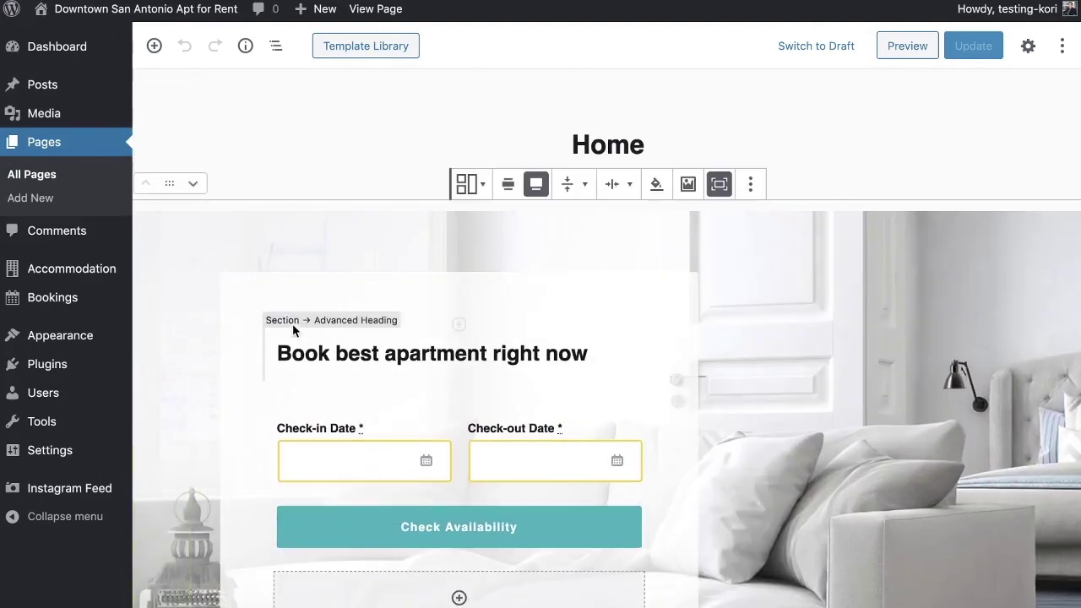
pyautogui.click(247, 302)
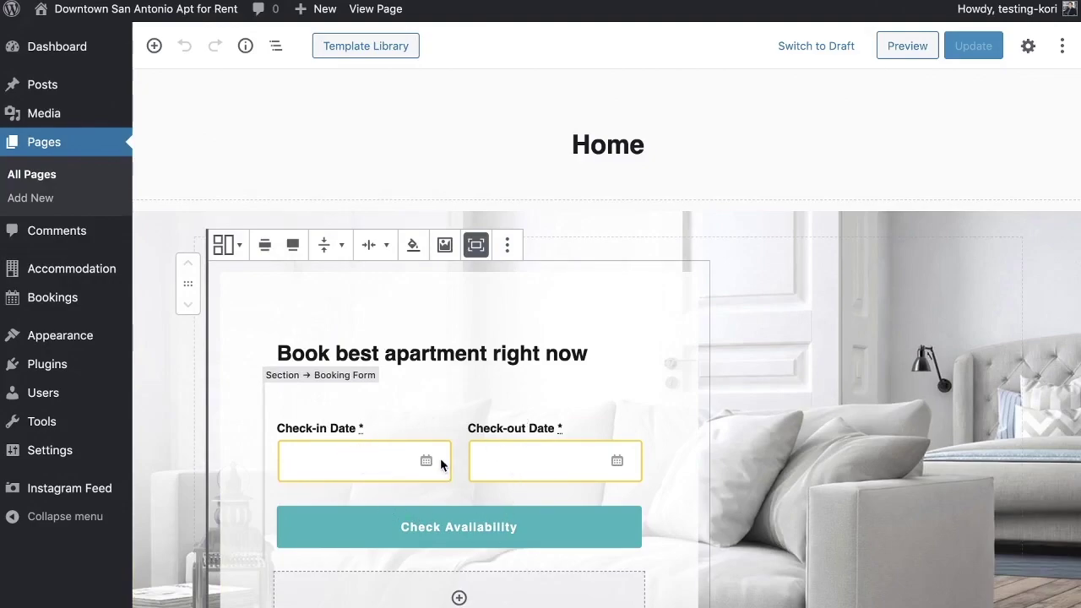
pyautogui.click(155, 317)
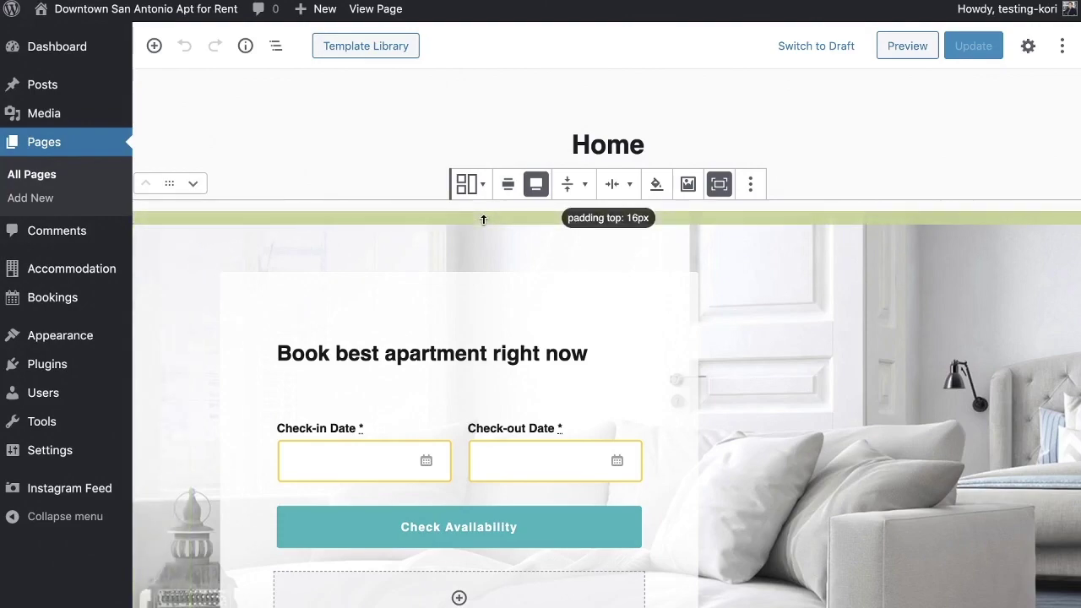
pyautogui.click(688, 185)
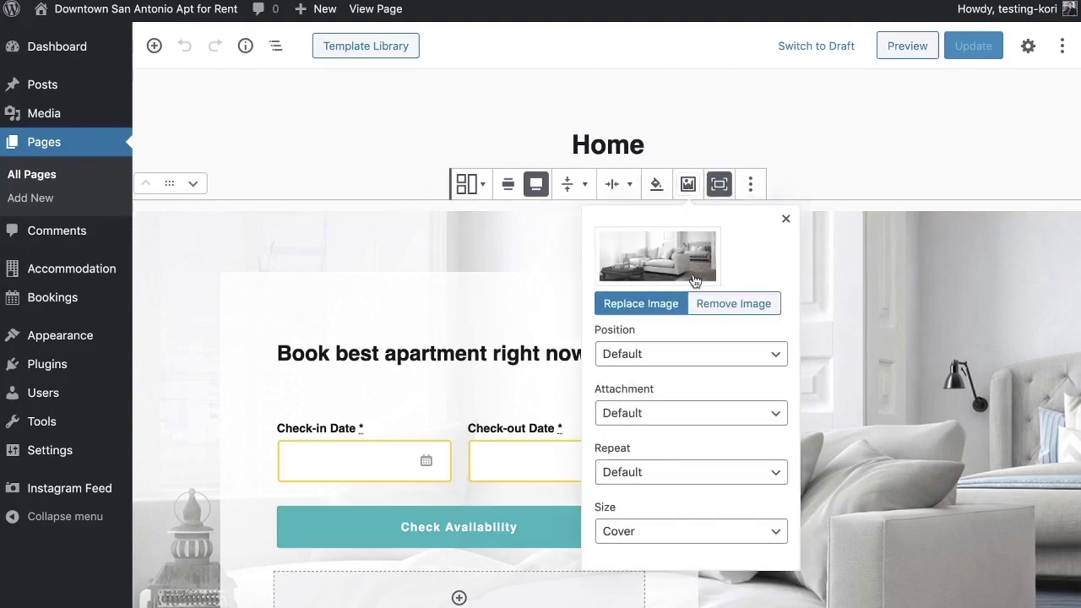
pyautogui.click(644, 305)
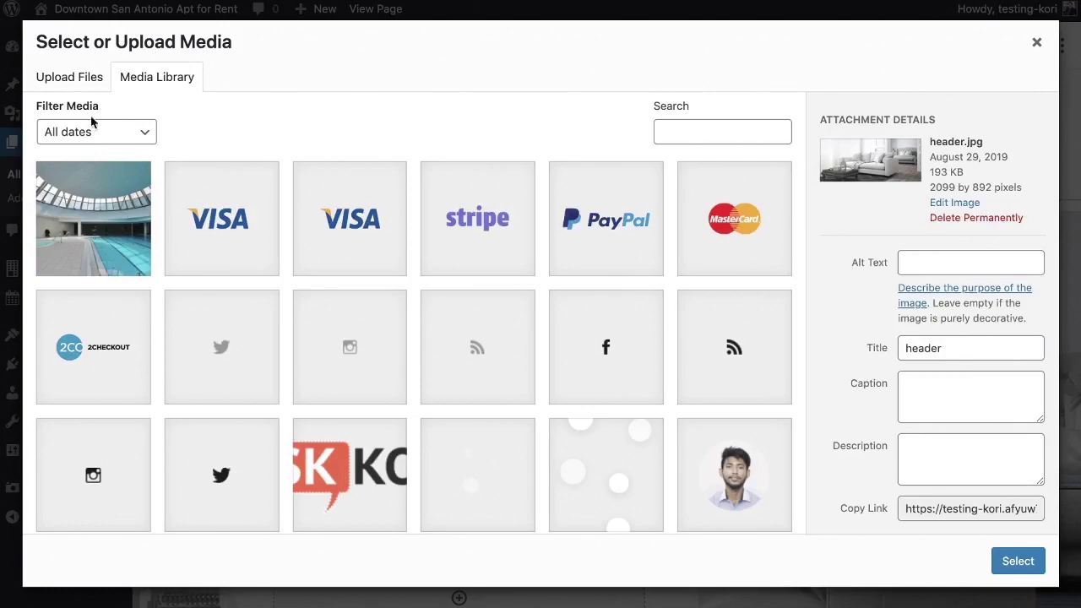
pyautogui.click(85, 90)
pyautogui.click(154, 82)
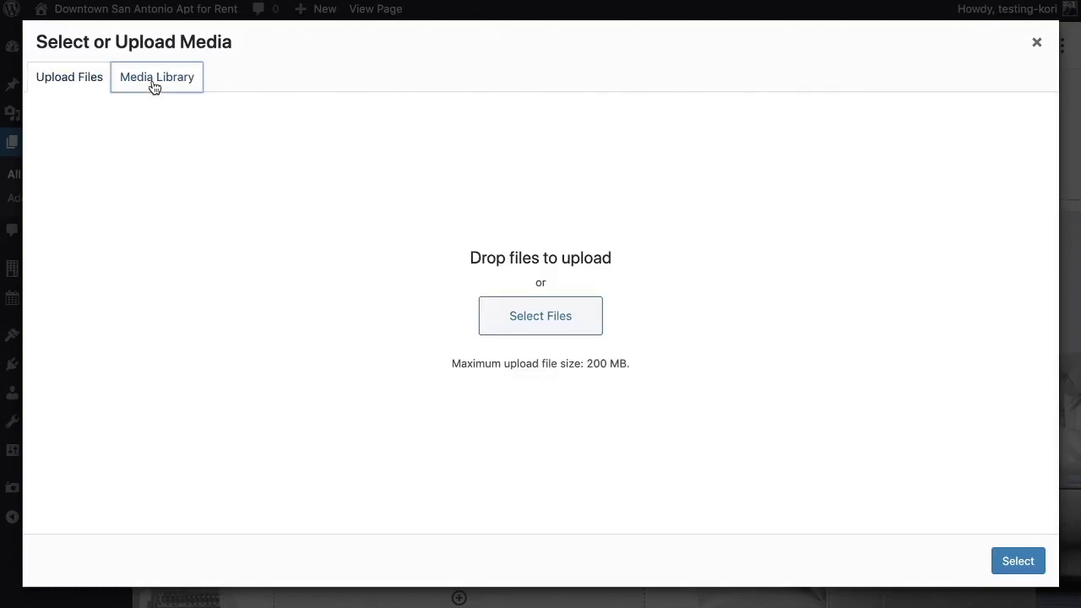
pyautogui.click(1016, 561)
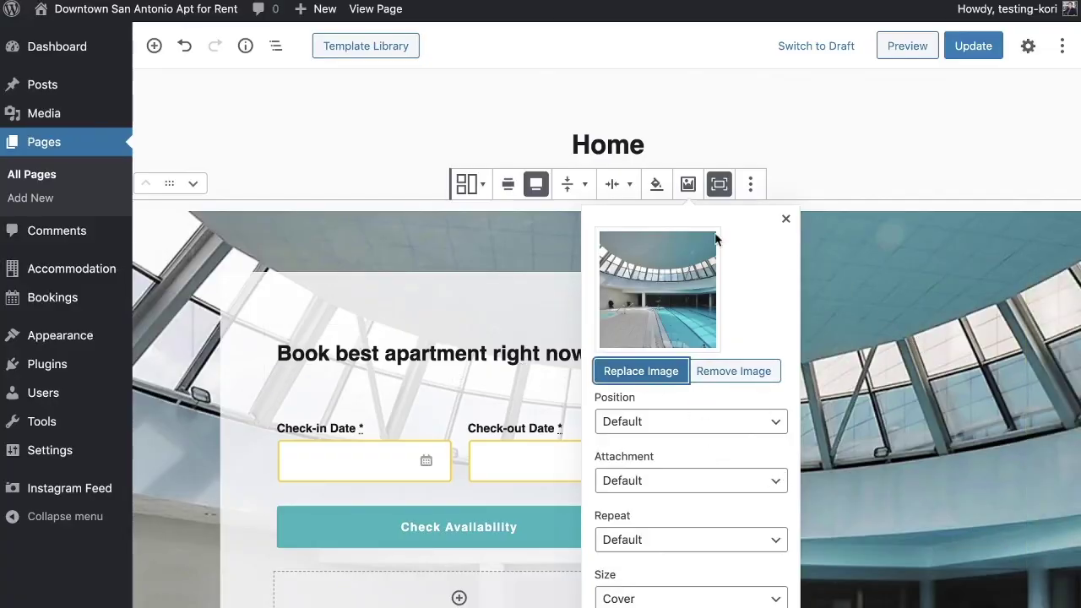
# Step: Update the home page and view the published version to check its header background
pyautogui.click(976, 52)
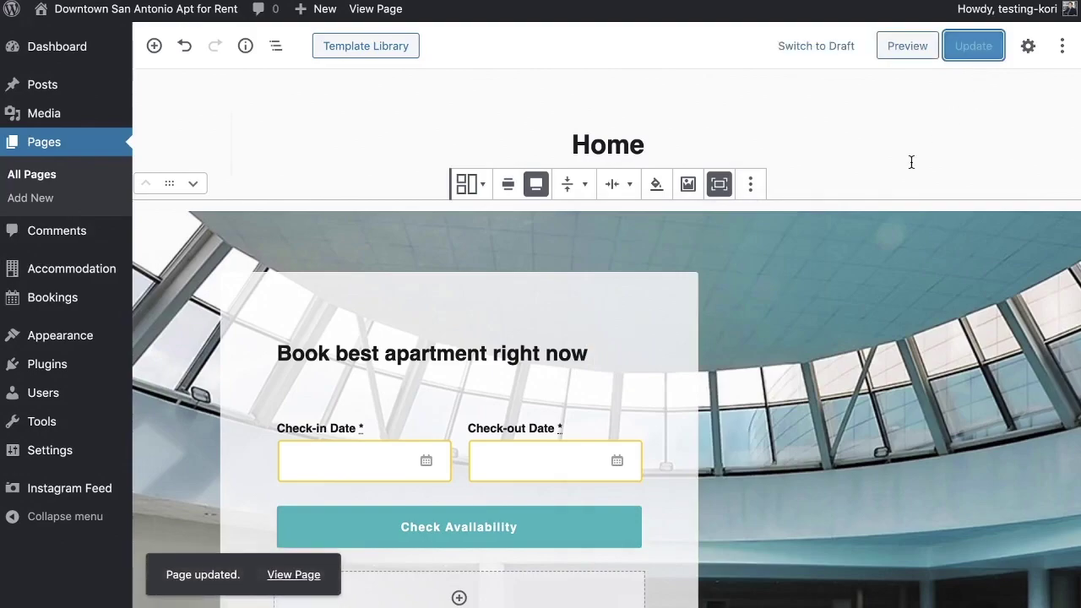
pyautogui.click(300, 575)
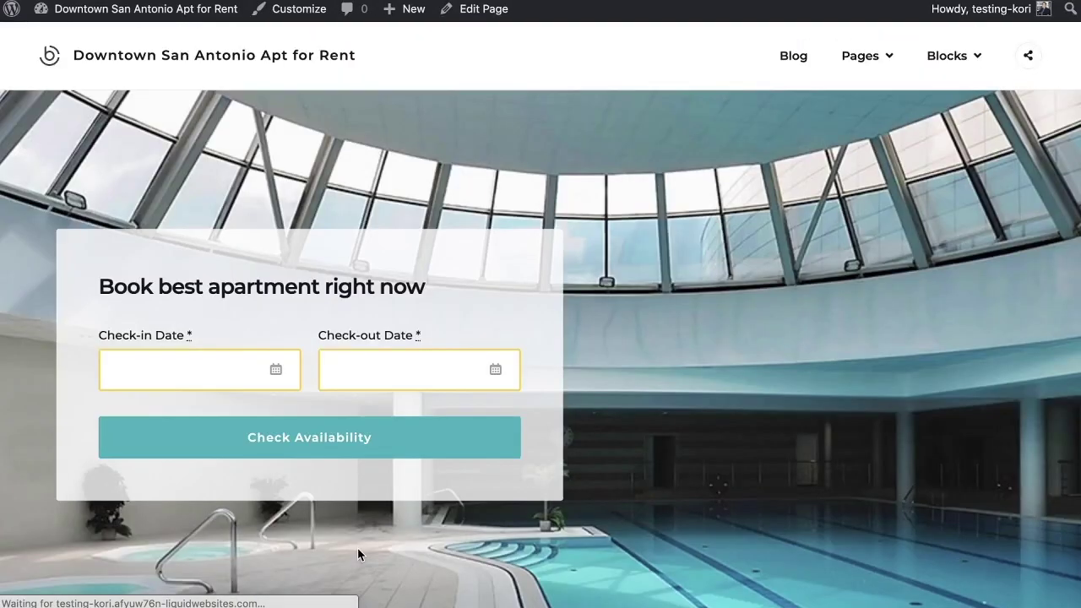
pyautogui.scroll(-2, 737, 452)
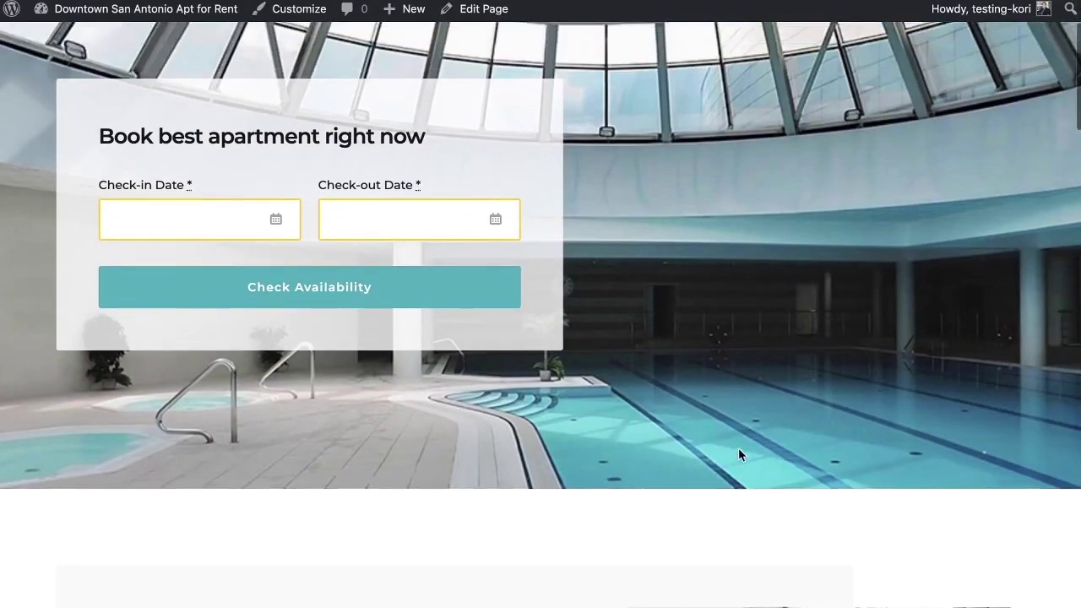
pyautogui.scroll(2, 738, 454)
pyautogui.scroll(-3, 738, 453)
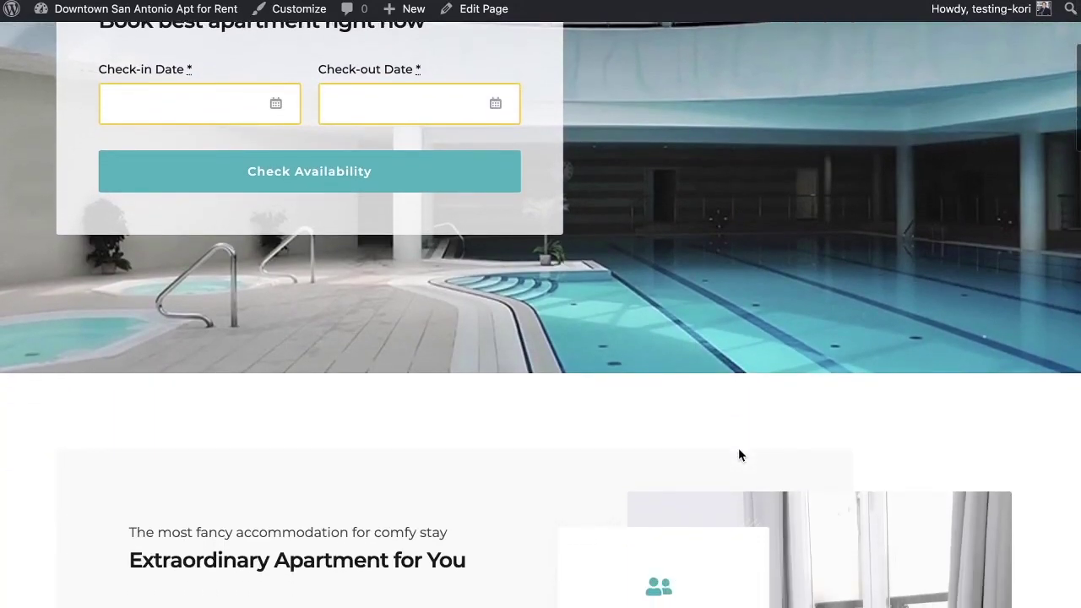
pyautogui.scroll(3, 738, 454)
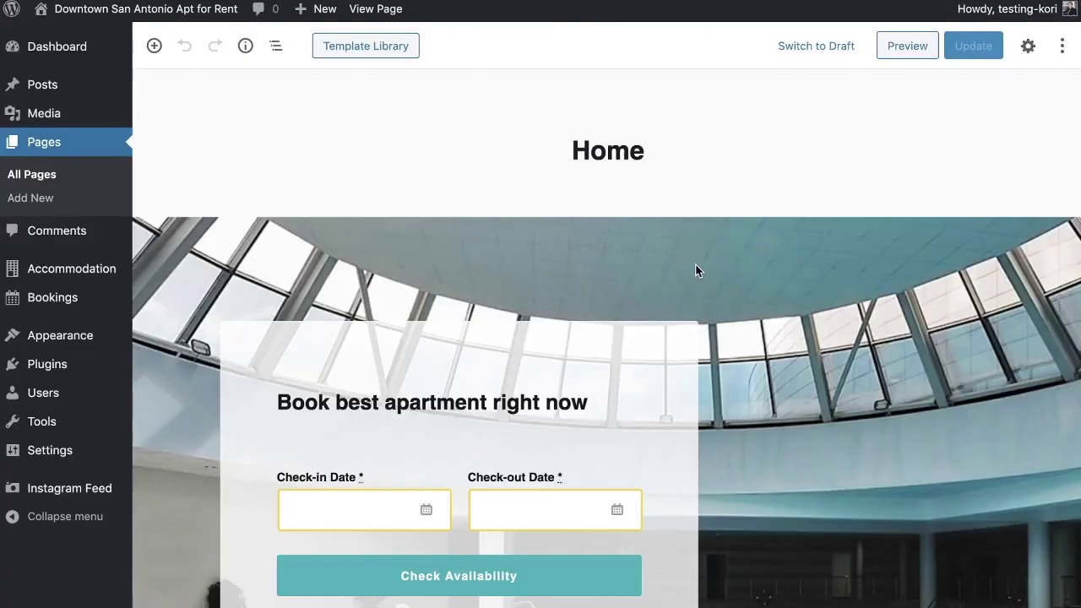
# Step: In the home page editor, replace the first paragraph under Extraordinary Apartment for You with "Stsrt ediging"
pyautogui.scroll(-5, 695, 264)
pyautogui.scroll(-10, 695, 264)
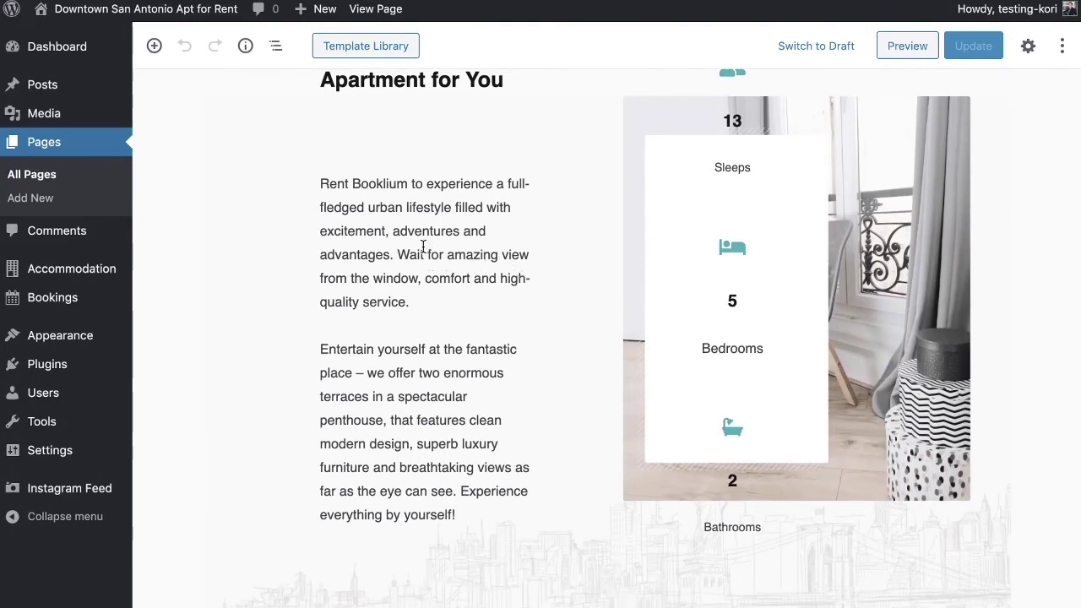
pyautogui.click(423, 246)
pyautogui.doubleClick(416, 250)
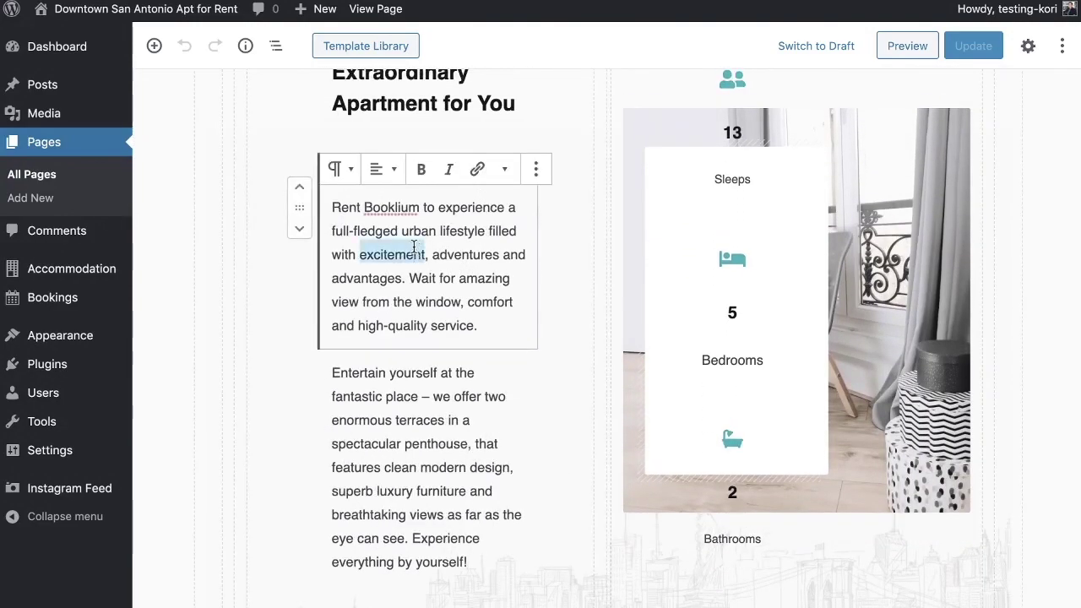
pyautogui.hotkey('ctrl', 'a')
pyautogui.write('Stsr')
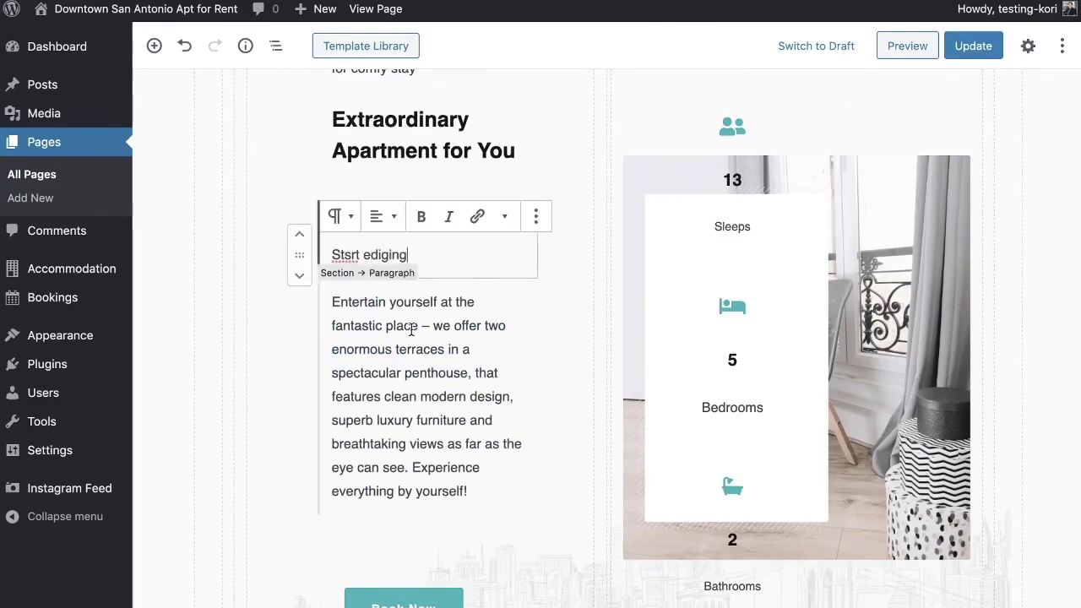
# Step: Correct the misspelled words in the replaced paragraph so it reads "Start editing"
pyautogui.click(393, 296)
pyautogui.click(397, 343)
pyautogui.click(368, 203)
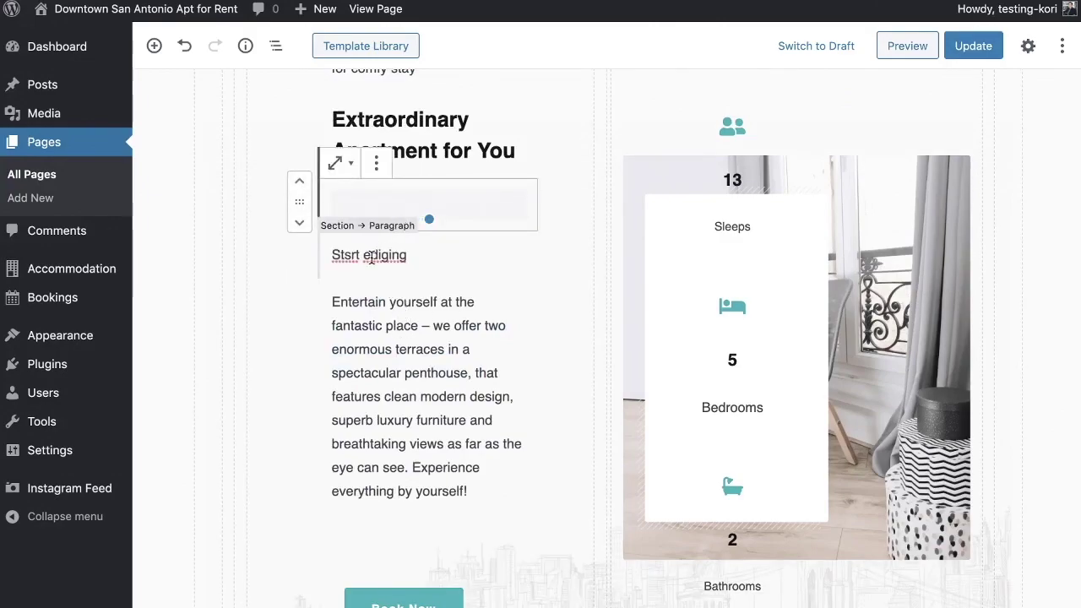
pyautogui.rightClick(371, 256)
pyautogui.click(397, 265)
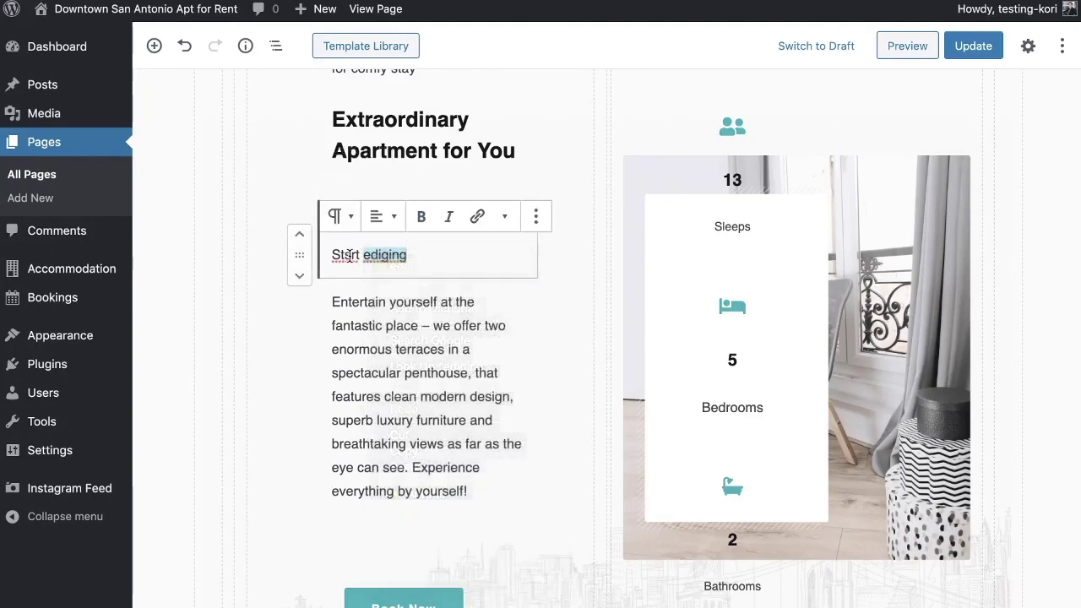
pyautogui.rightClick(349, 256)
pyautogui.click(376, 264)
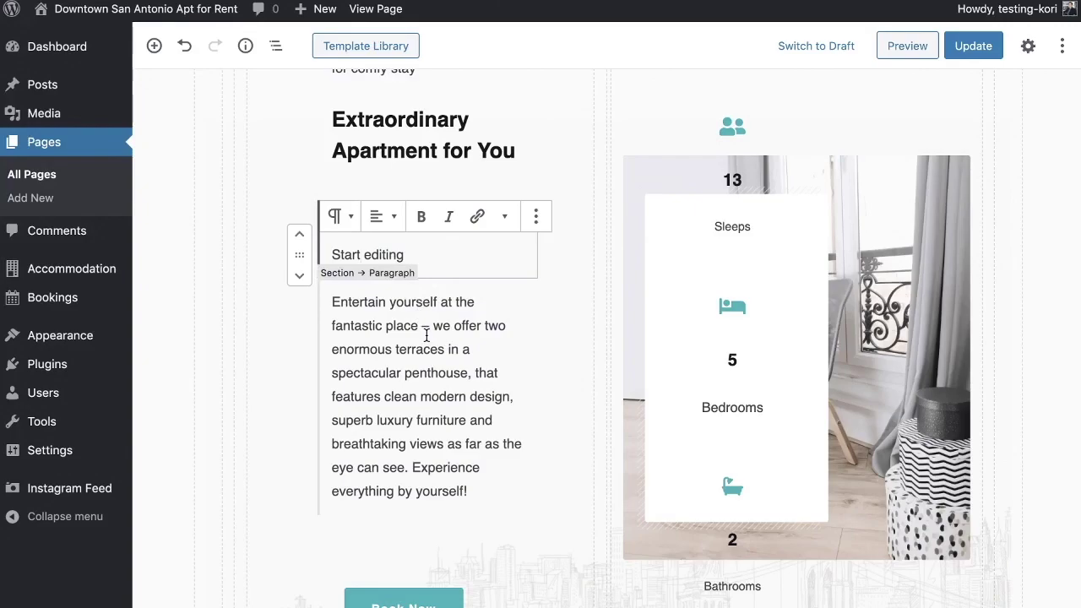
# Step: Undo the paragraph text changes and update the page
pyautogui.click(183, 49)
pyautogui.click(182, 51)
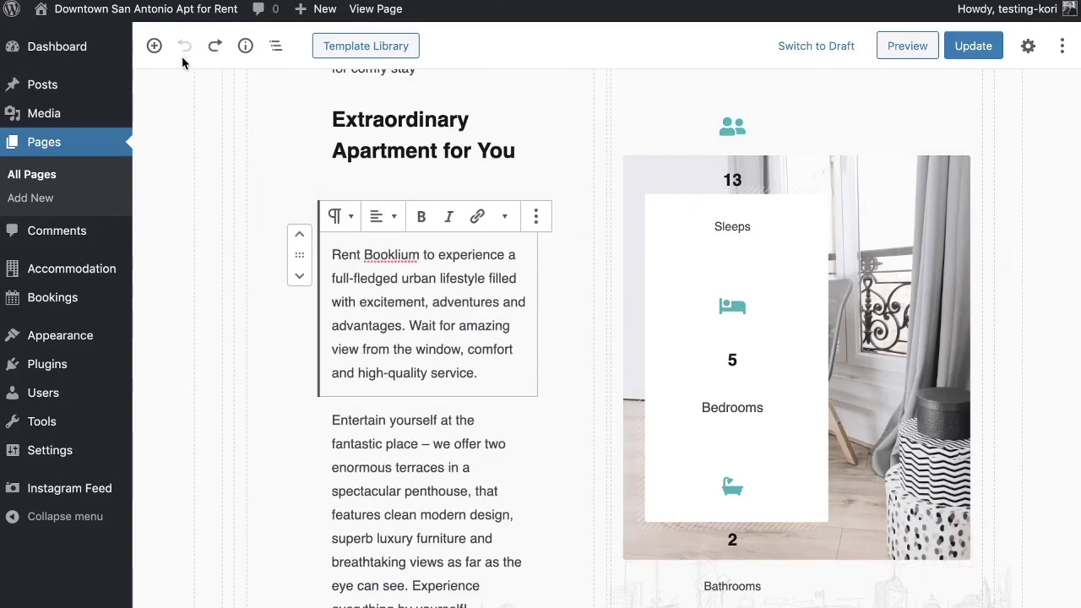
pyautogui.click(971, 46)
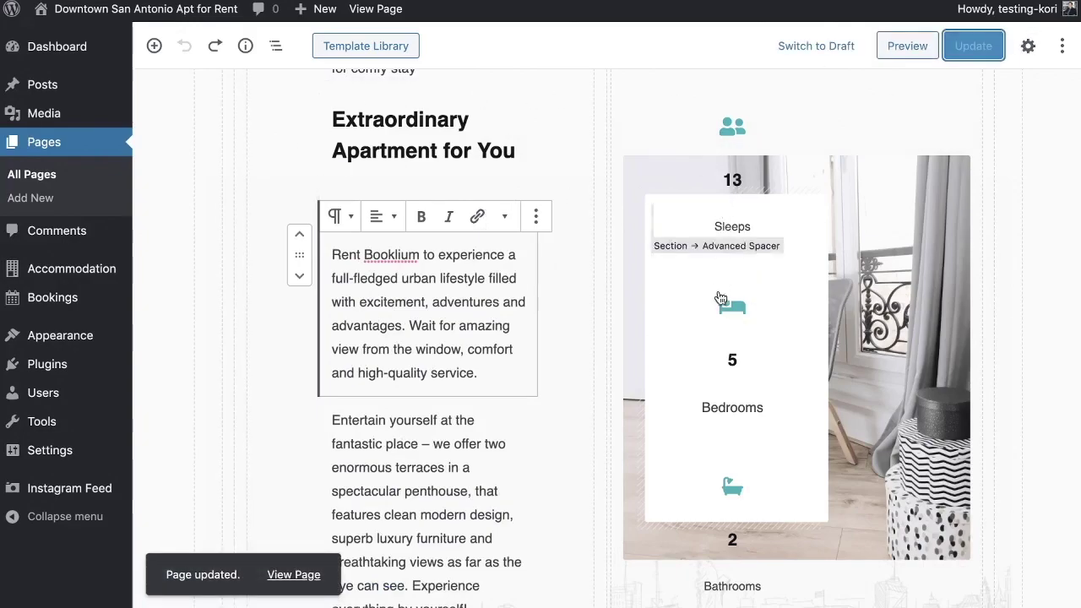
# Step: Change the number above Sleeps to 15 and update the page
pyautogui.click(728, 177)
pyautogui.click(758, 191)
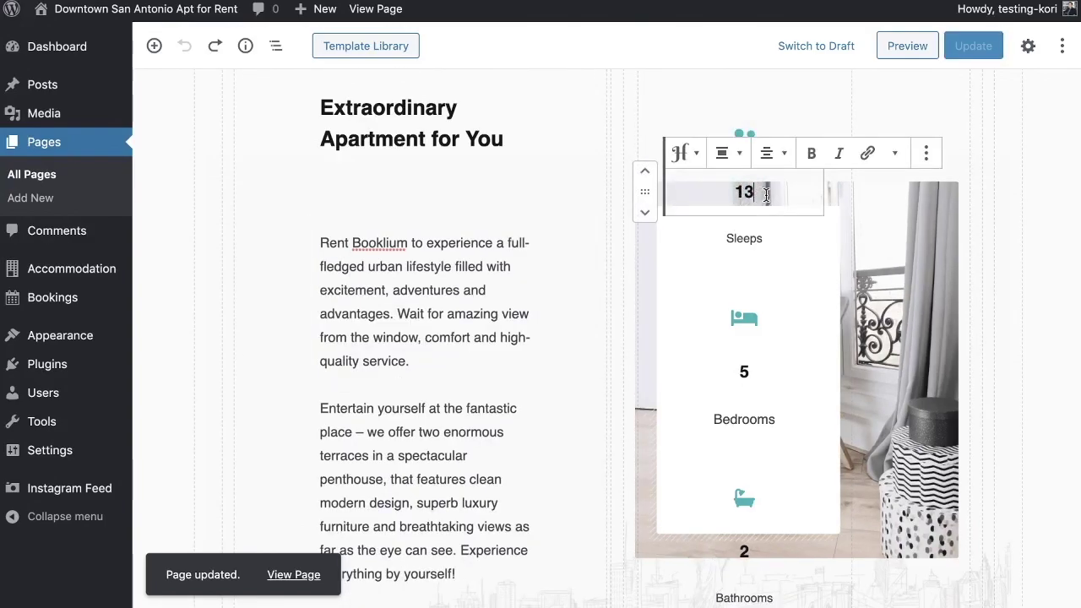
pyautogui.press('BackSpace')
pyautogui.write('5')
pyautogui.click(980, 49)
# Step: Replace the bed icon above Bedrooms with the wheelchair icon in its block settings and update the page
pyautogui.click(760, 297)
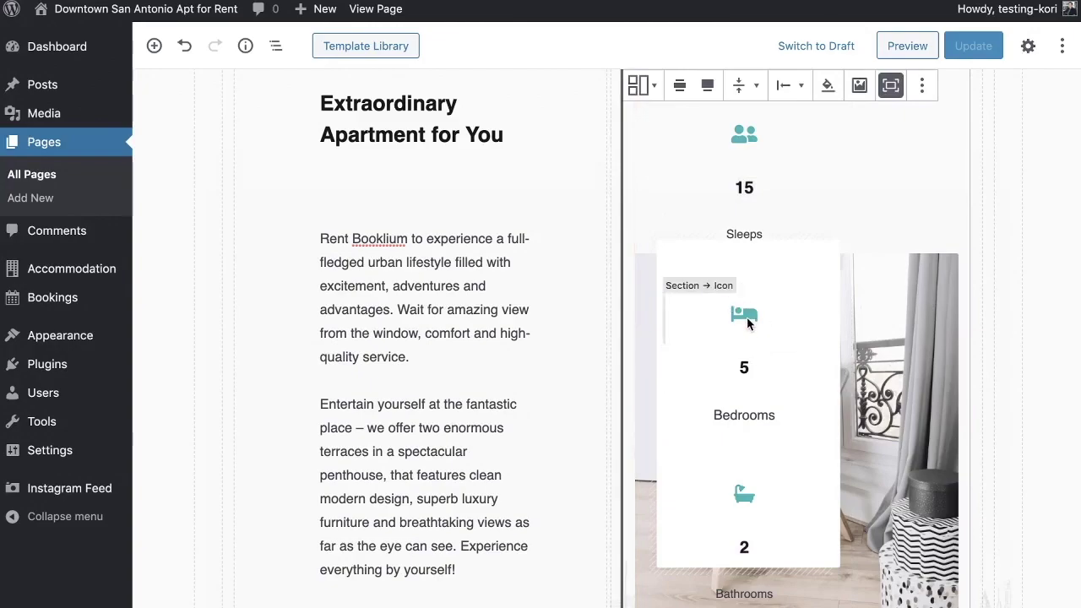
pyautogui.click(746, 319)
pyautogui.click(814, 279)
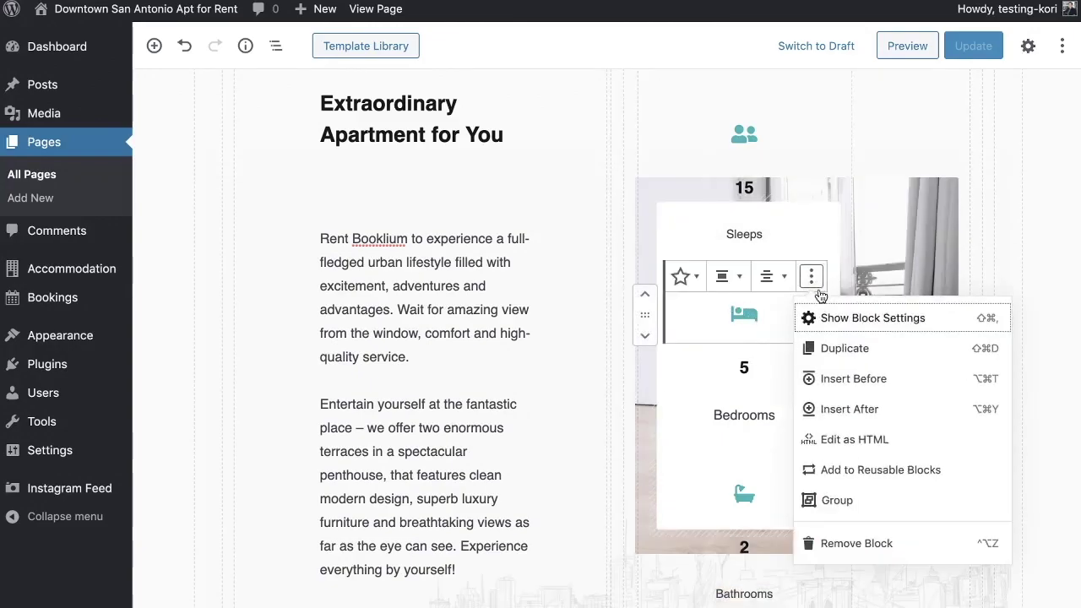
pyautogui.click(850, 320)
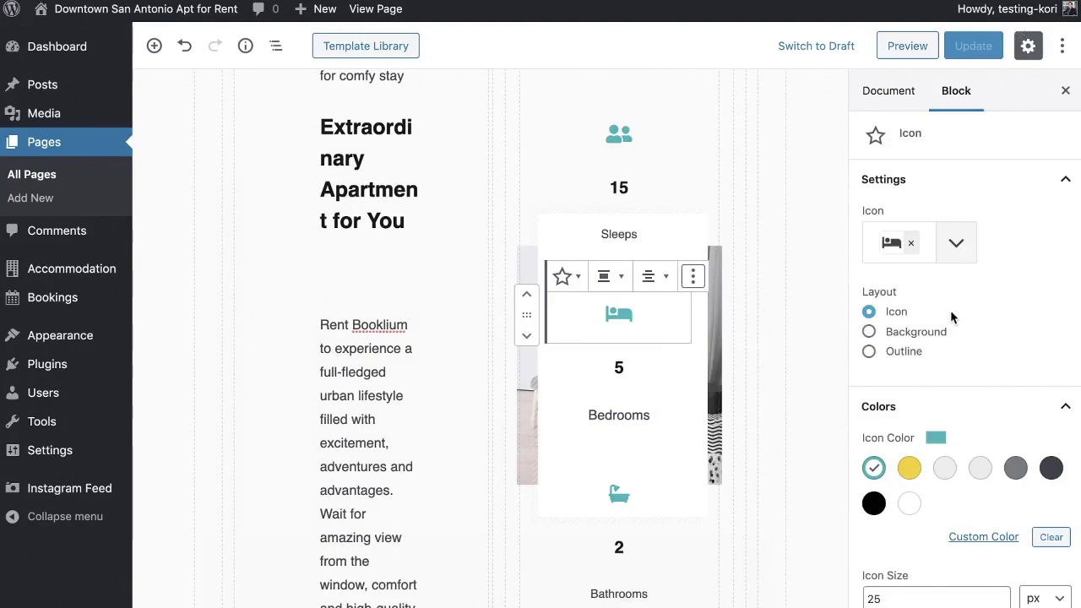
pyautogui.click(952, 247)
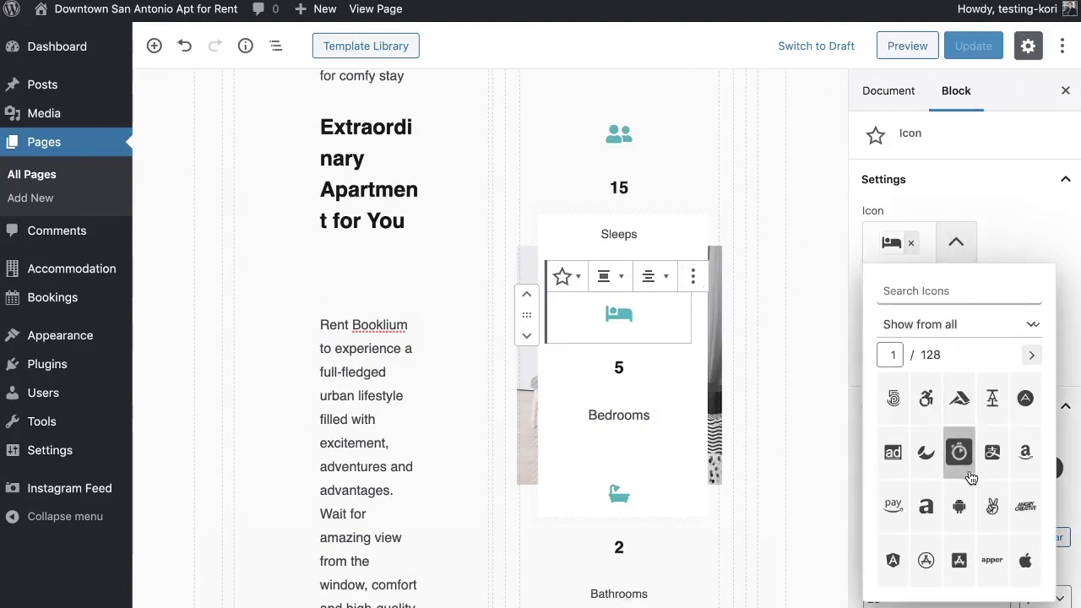
pyautogui.click(926, 398)
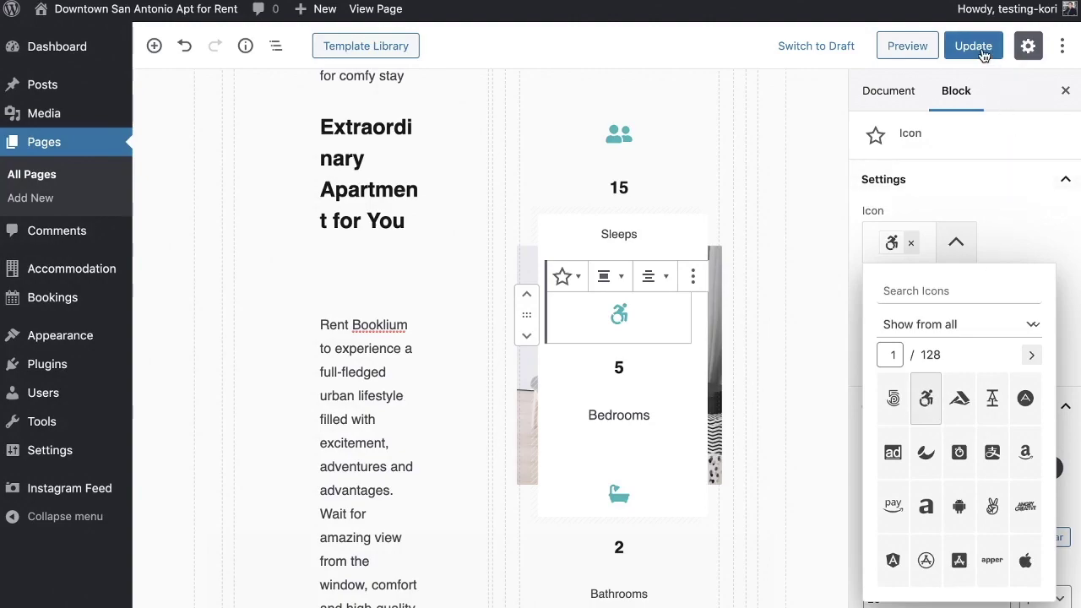
pyautogui.click(950, 46)
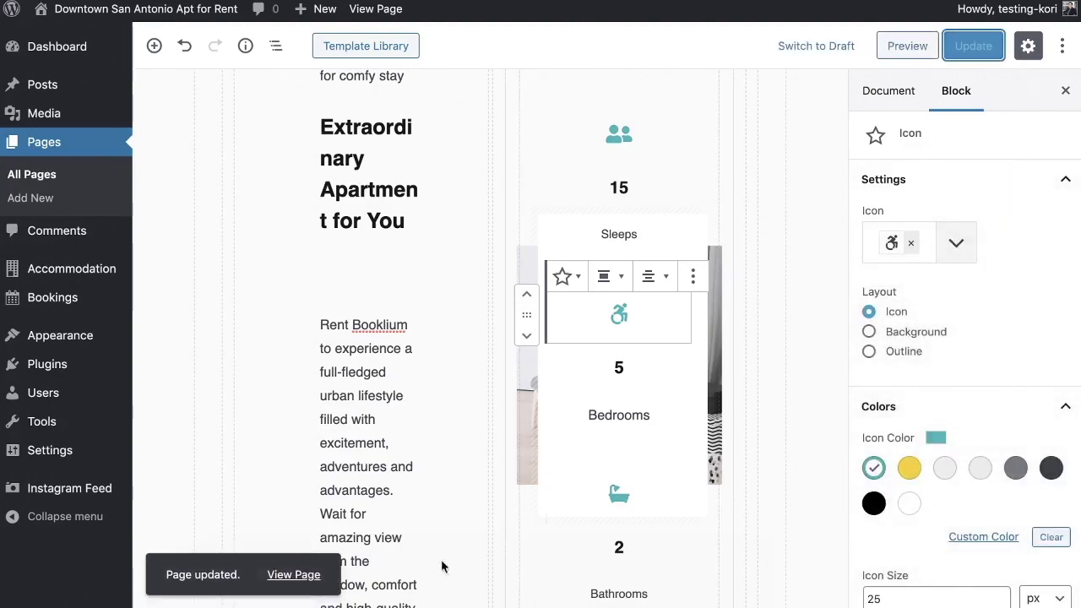
# Step: View the published home page and review its sections from the apartment details to Recommended Attractions
pyautogui.click(287, 574)
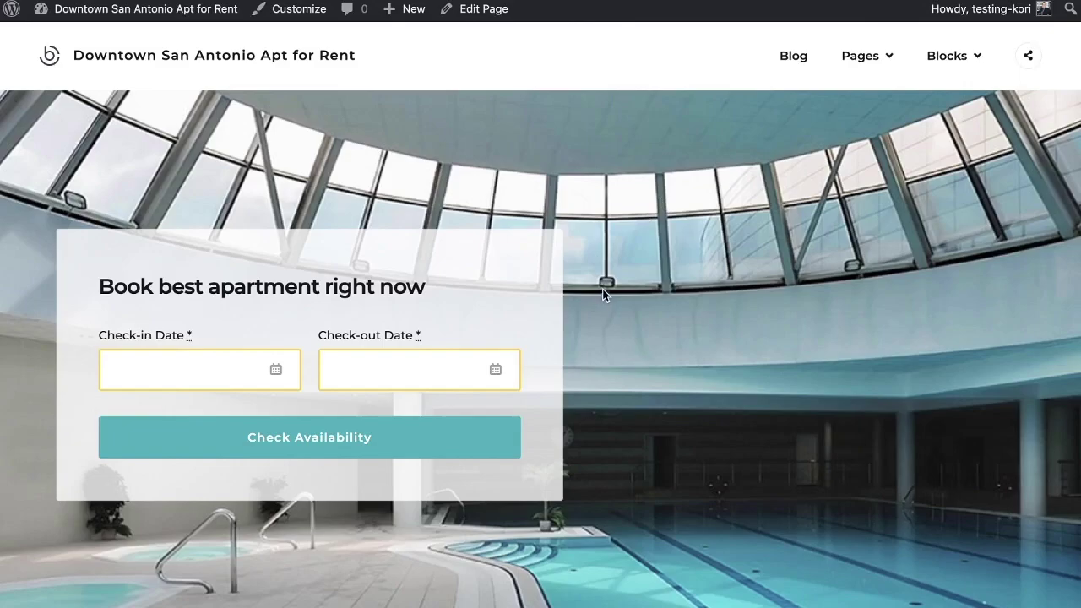
pyautogui.scroll(-9, 605, 289)
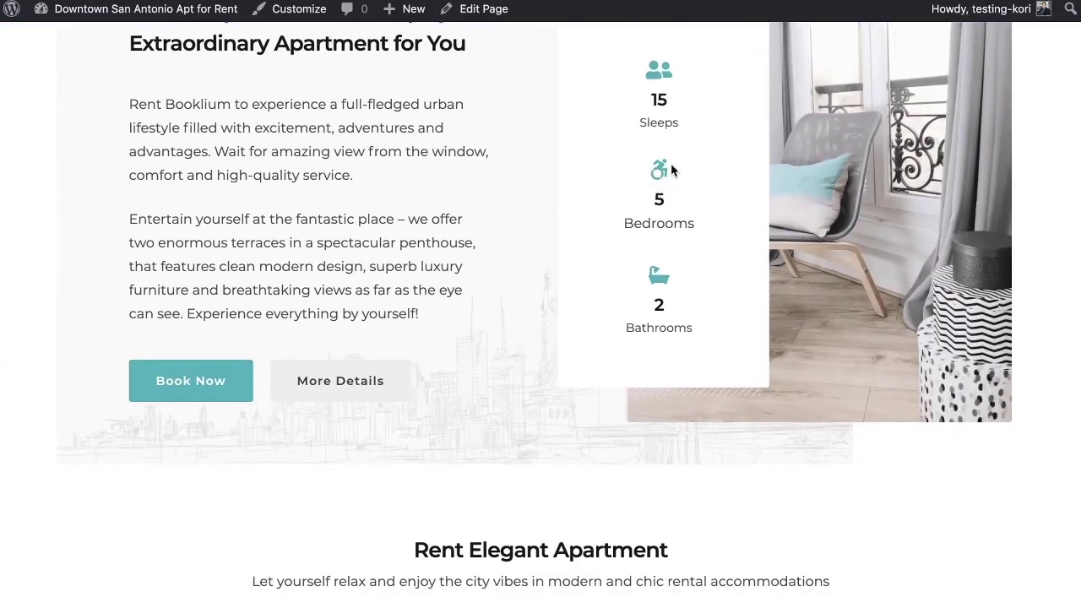
pyautogui.scroll(3, 531, 195)
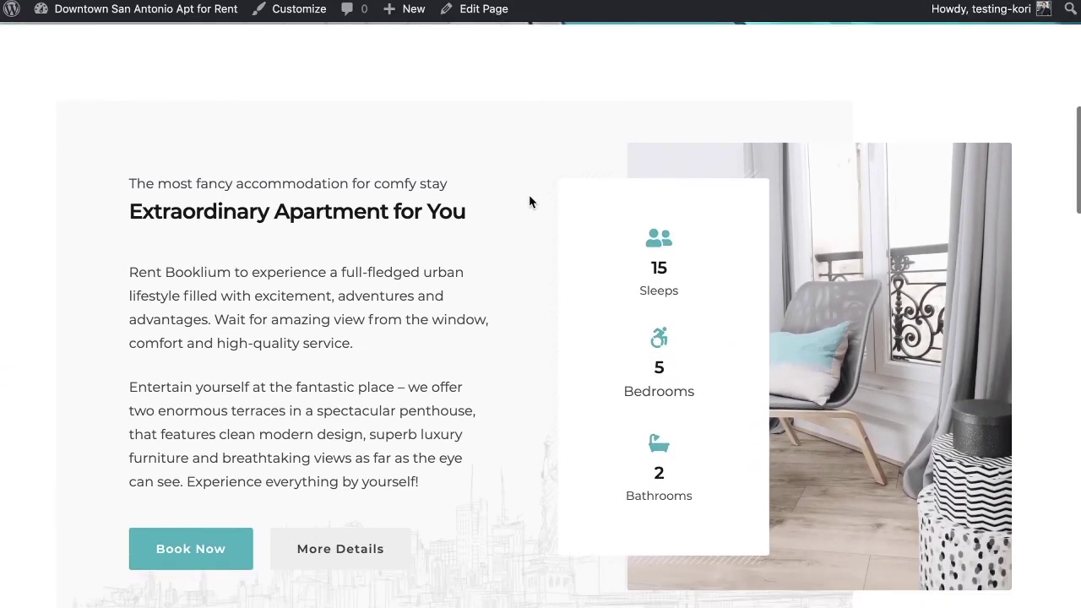
pyautogui.scroll(-11, 507, 214)
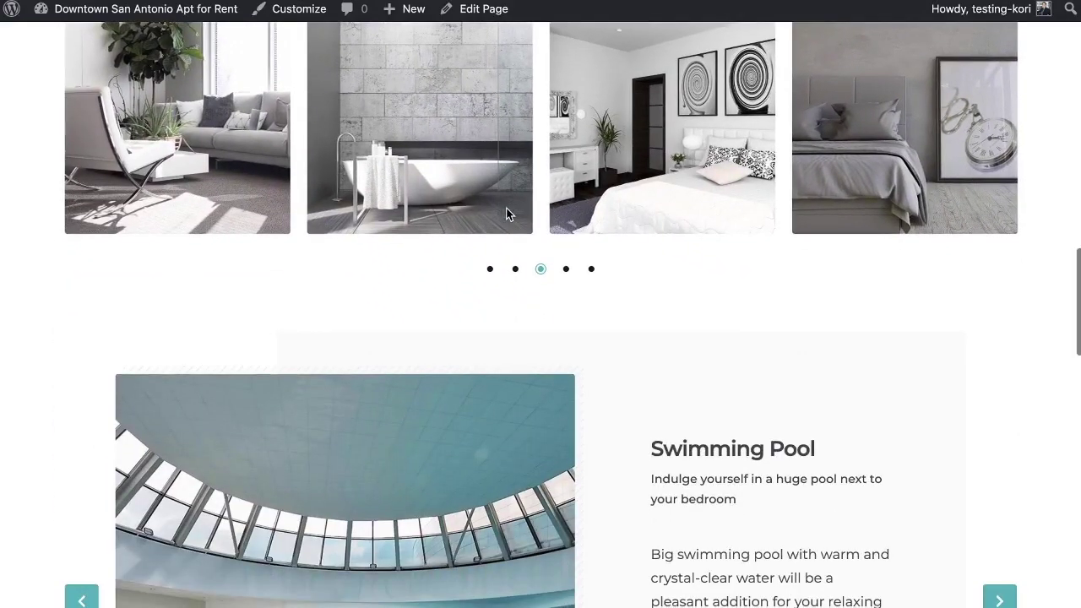
pyautogui.scroll(-7, 507, 214)
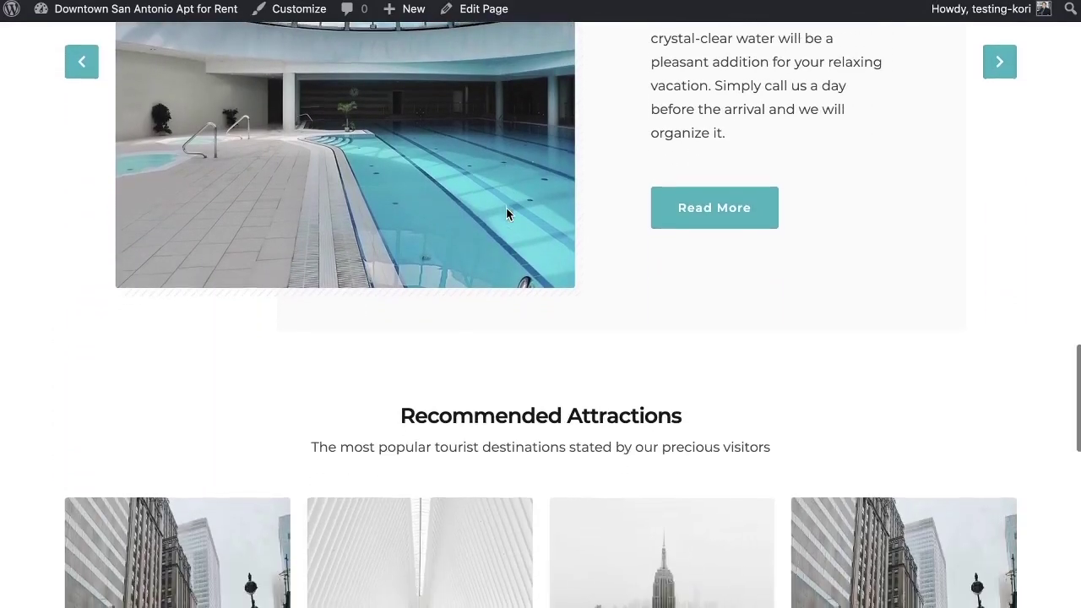
pyautogui.scroll(-2, 507, 213)
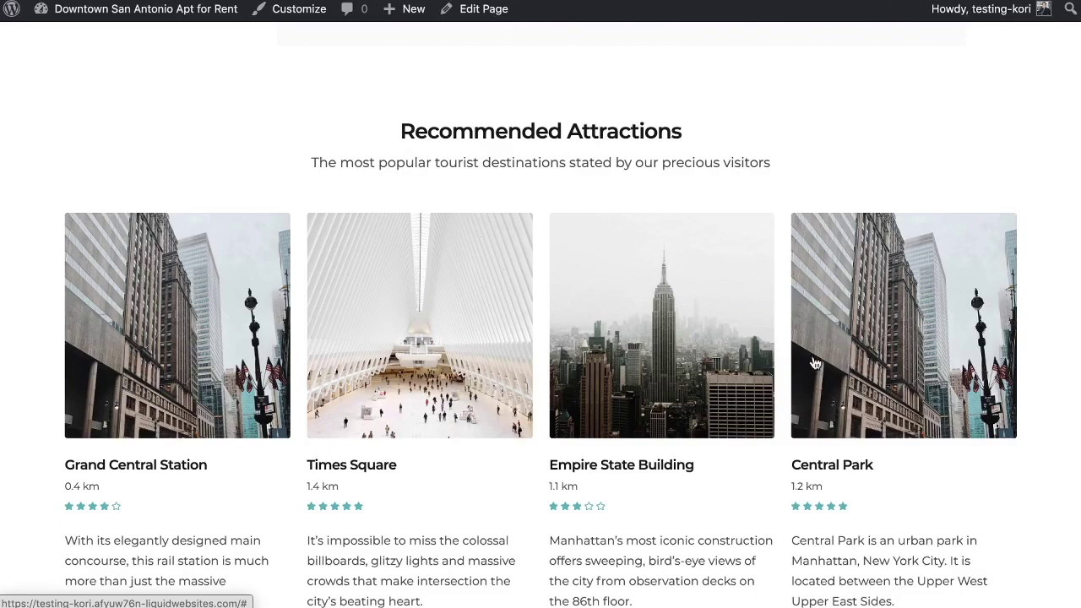
# Step: Reopen the home page in the block editor and hide the settings sidebar
pyautogui.click(483, 10)
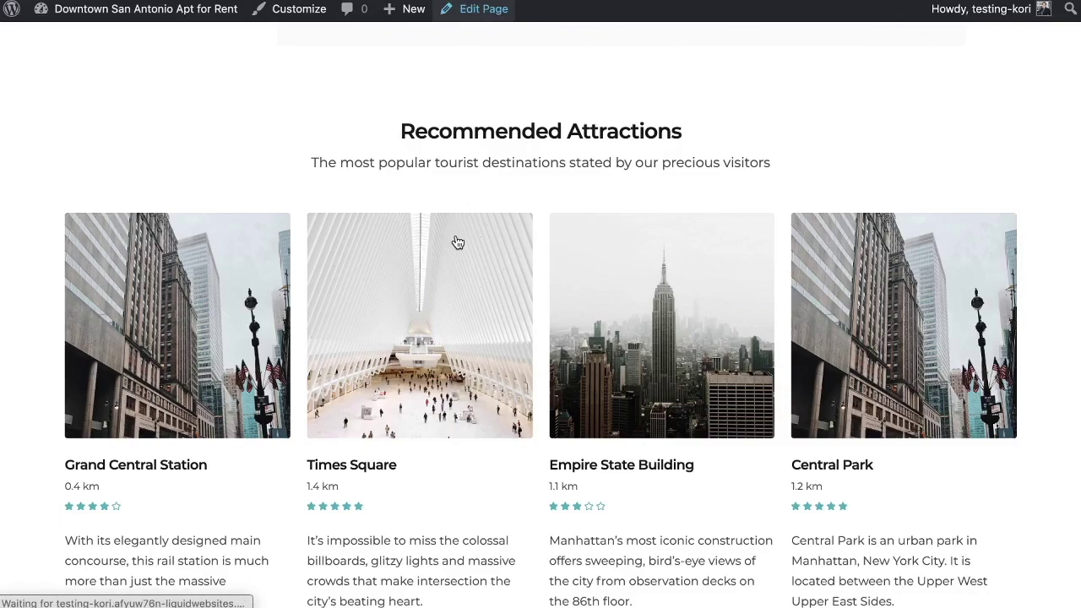
pyautogui.scroll(-10, 457, 237)
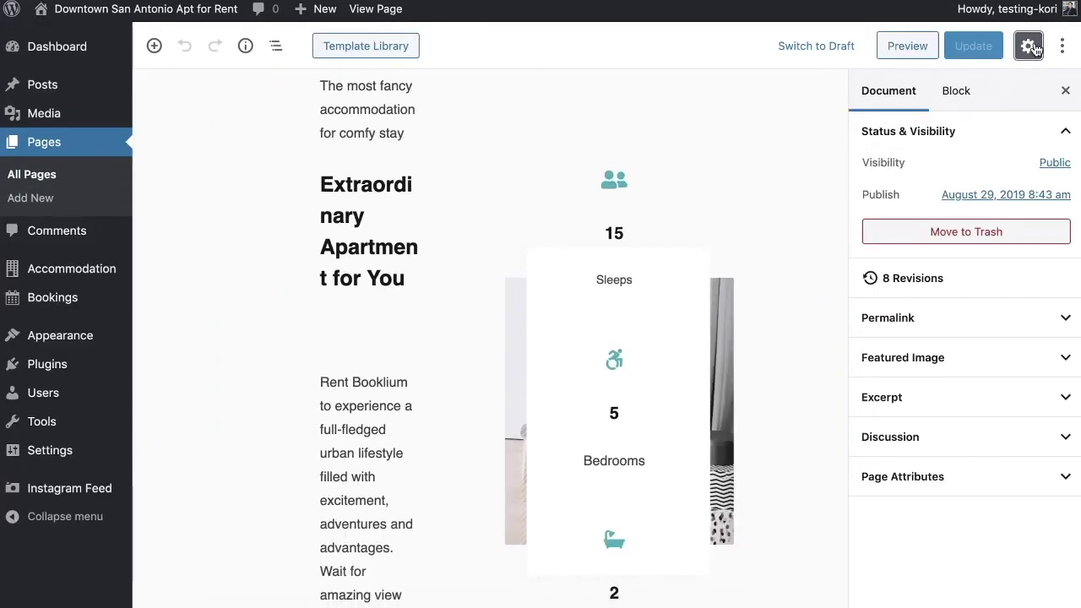
pyautogui.click(1032, 47)
# Step: Set the Recommended Attractions columns block to 3 columns and update the page
pyautogui.scroll(-10, 591, 340)
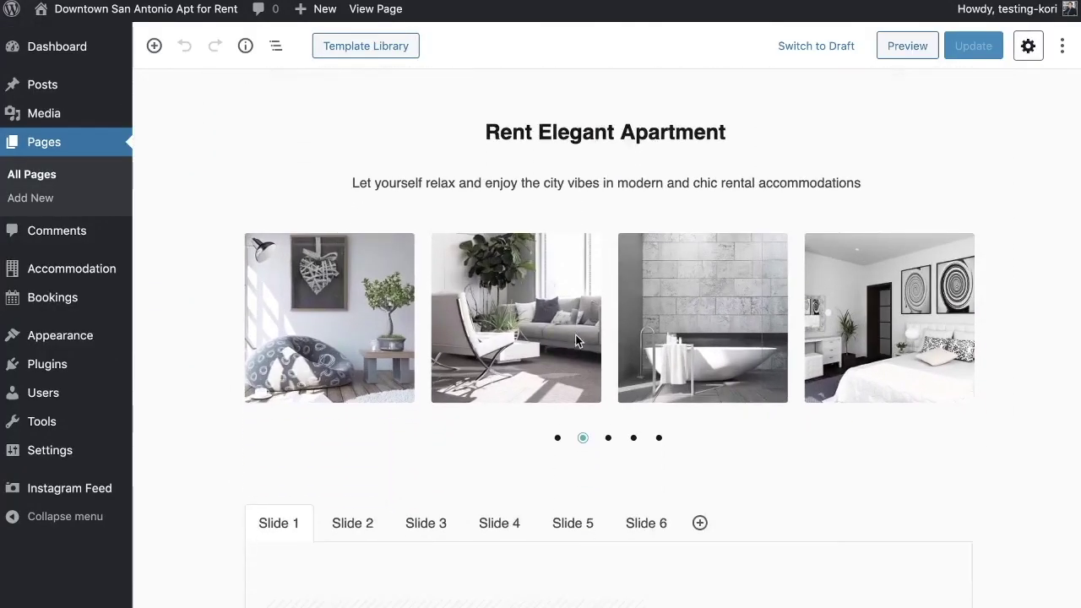
pyautogui.scroll(-15, 575, 334)
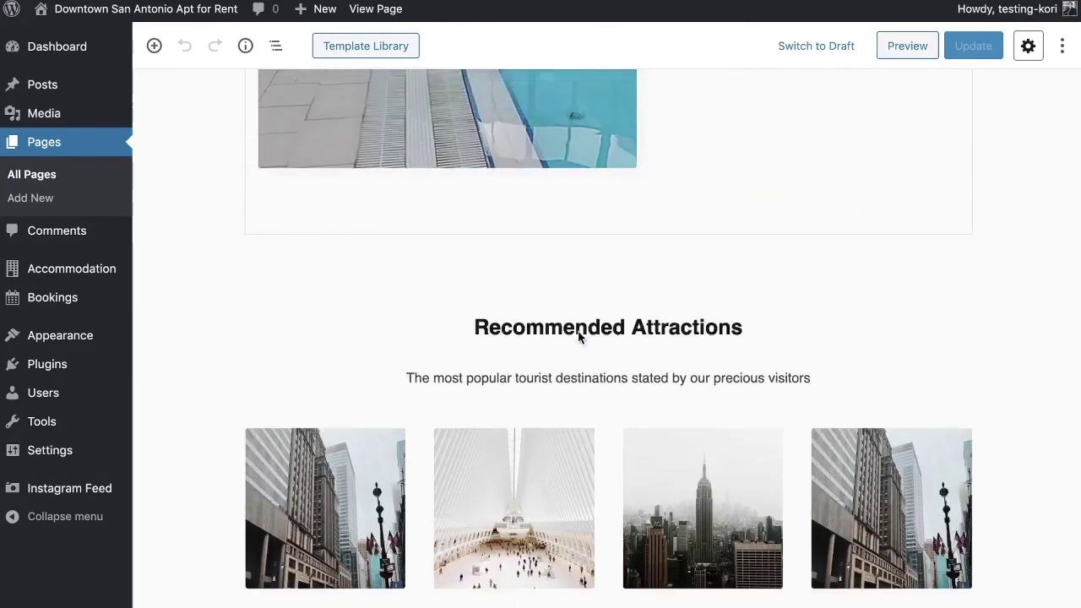
pyautogui.scroll(-5, 579, 336)
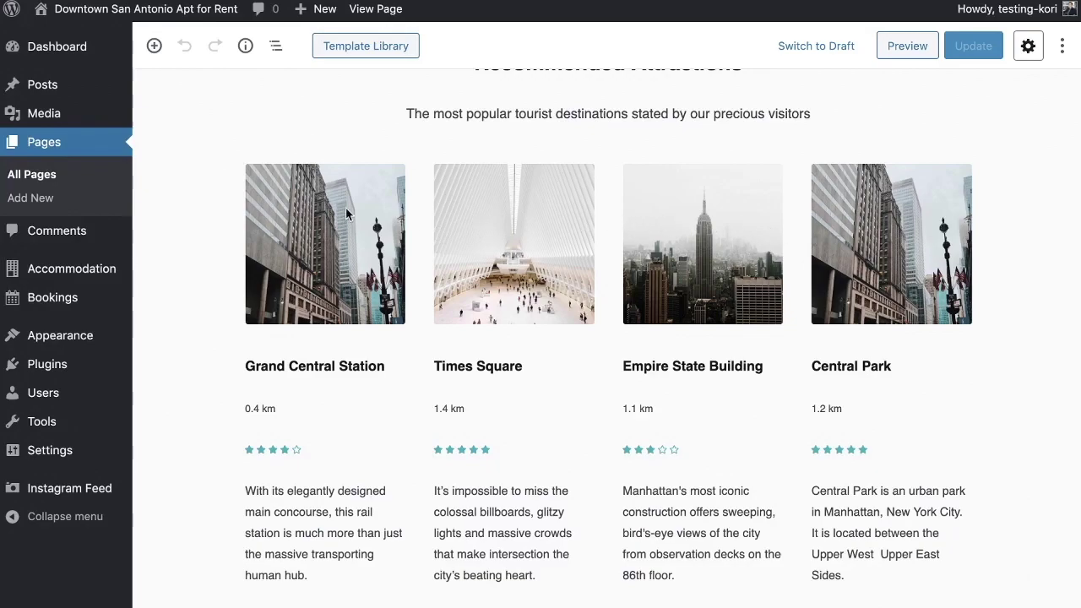
pyautogui.click(226, 198)
pyautogui.click(379, 137)
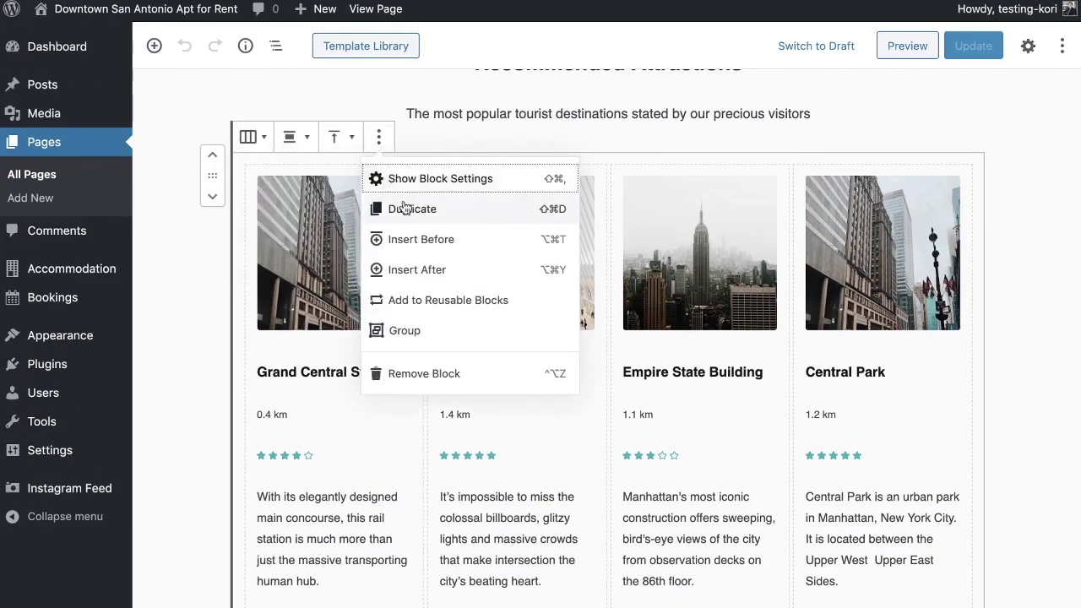
pyautogui.click(406, 179)
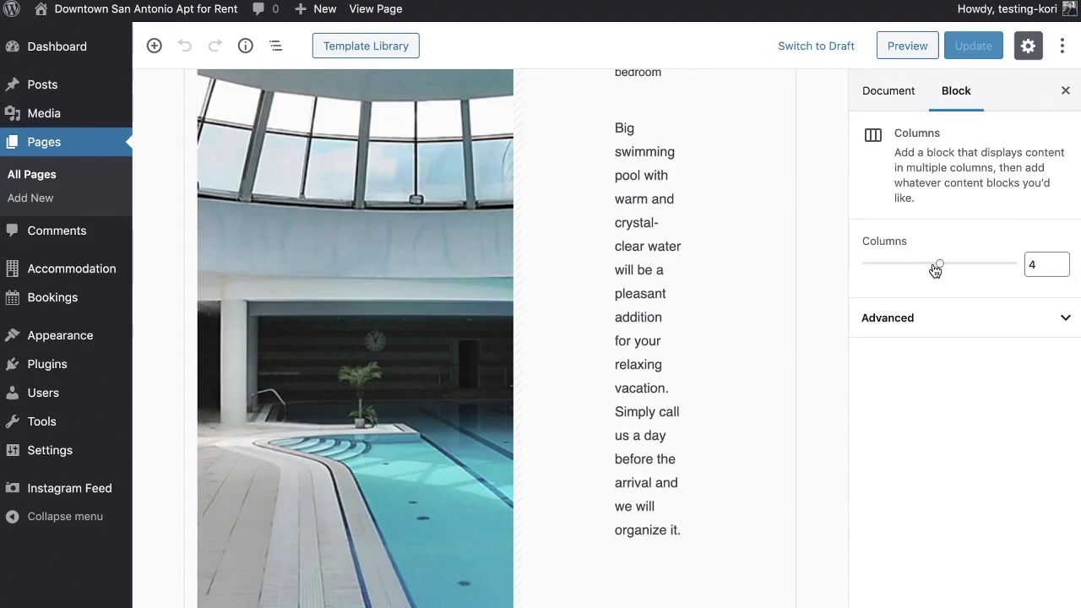
pyautogui.moveTo(926, 269); pyautogui.dragTo(922, 268)
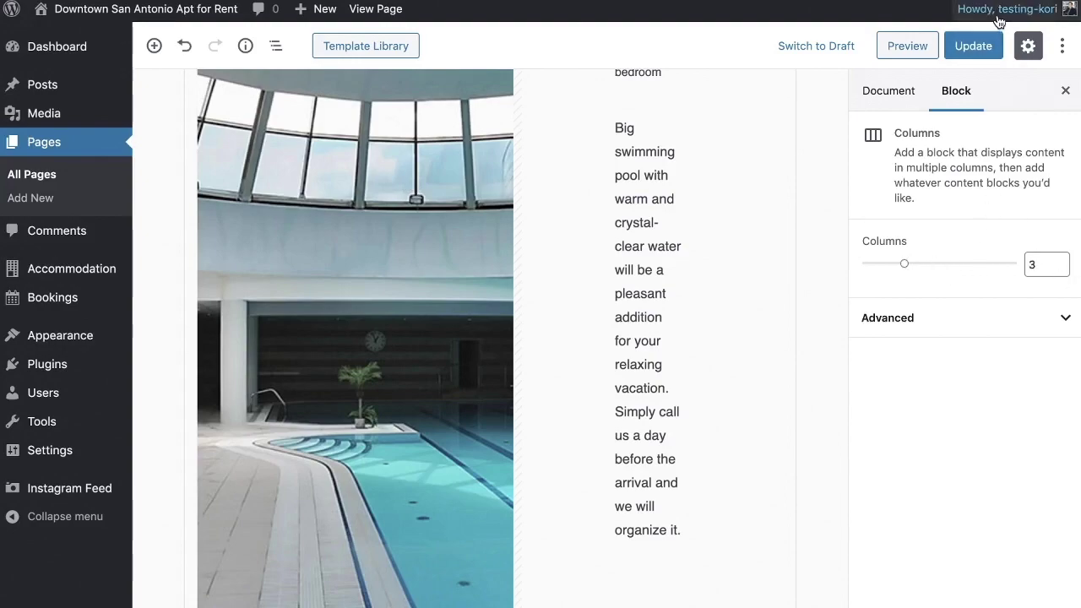
pyautogui.click(974, 45)
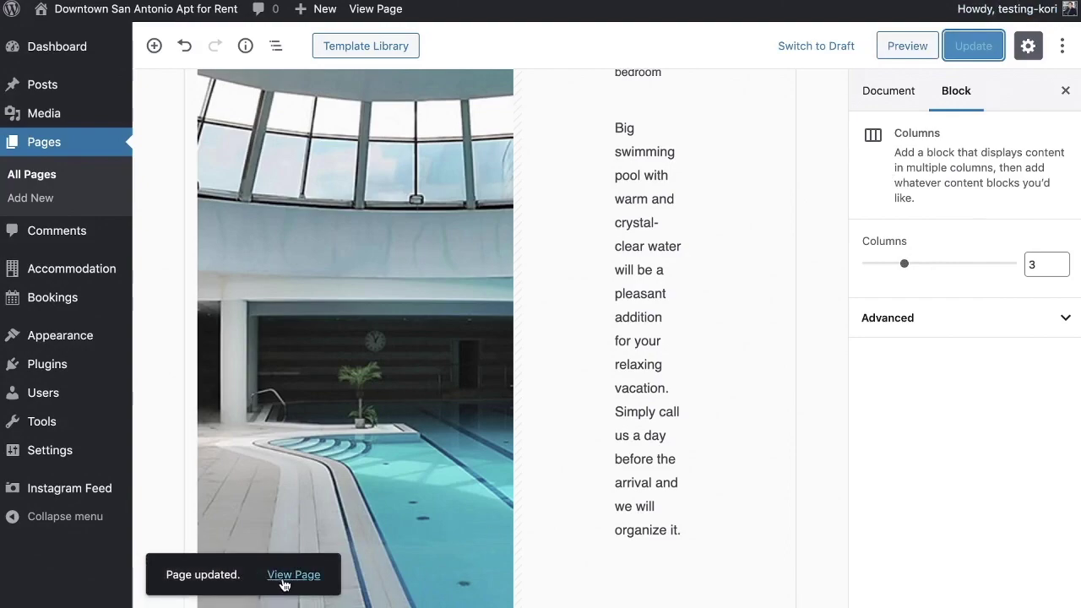
# Step: View the published home page and check the column layout of the Recommended Attractions section
pyautogui.click(287, 576)
pyautogui.scroll(-3, 464, 445)
pyautogui.scroll(-15, 457, 440)
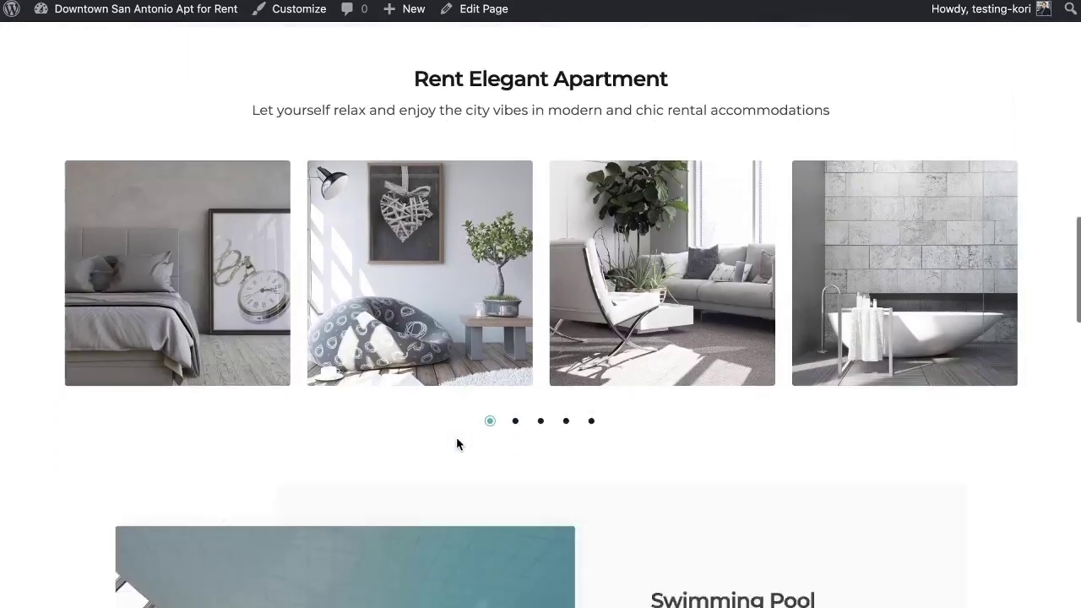
pyautogui.scroll(1, 457, 443)
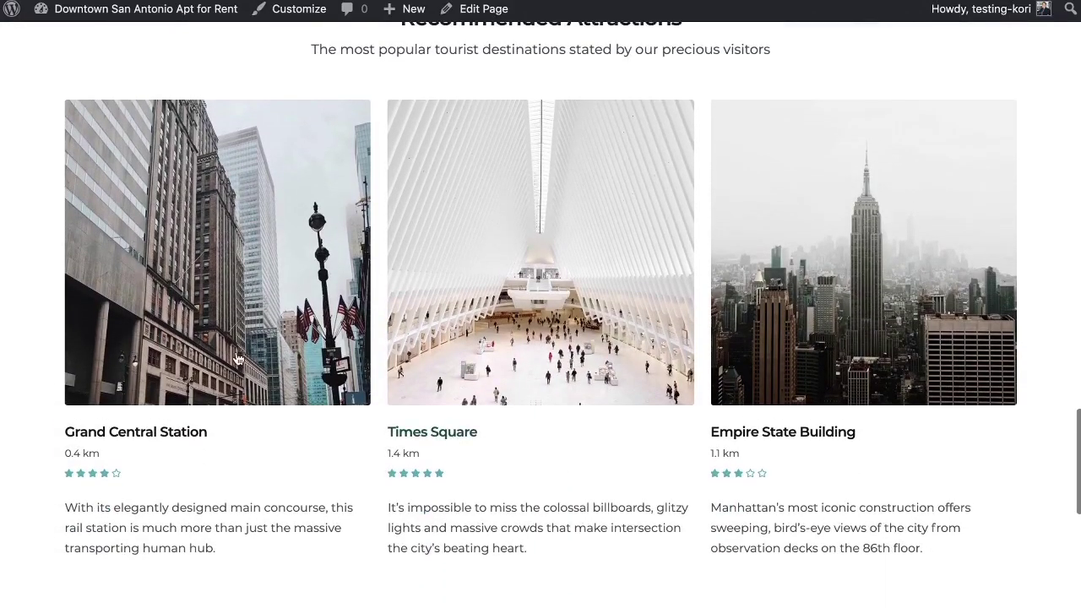
pyautogui.scroll(18, 592, 463)
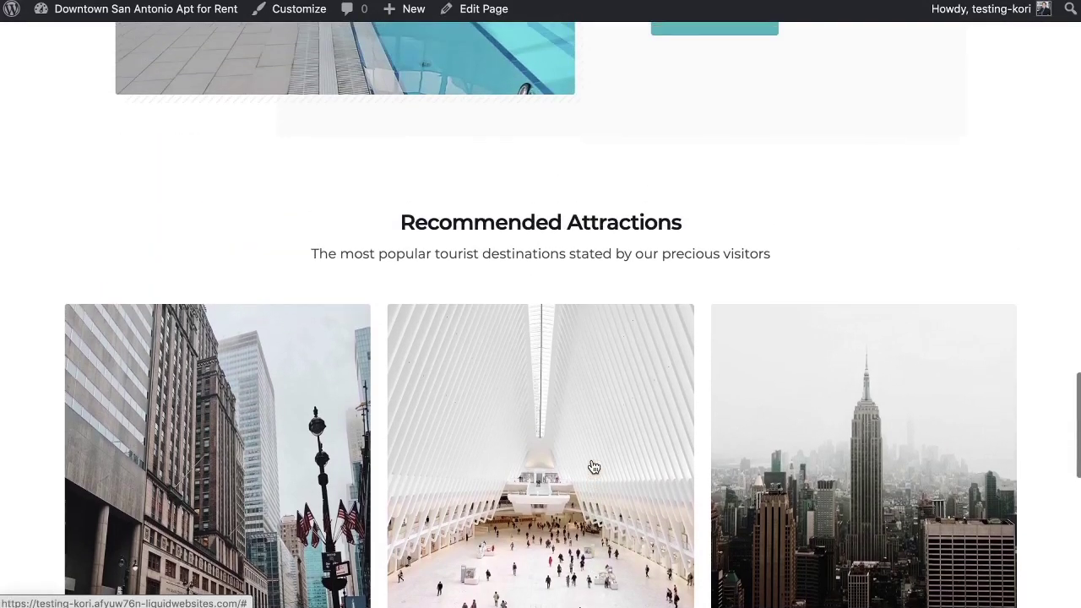
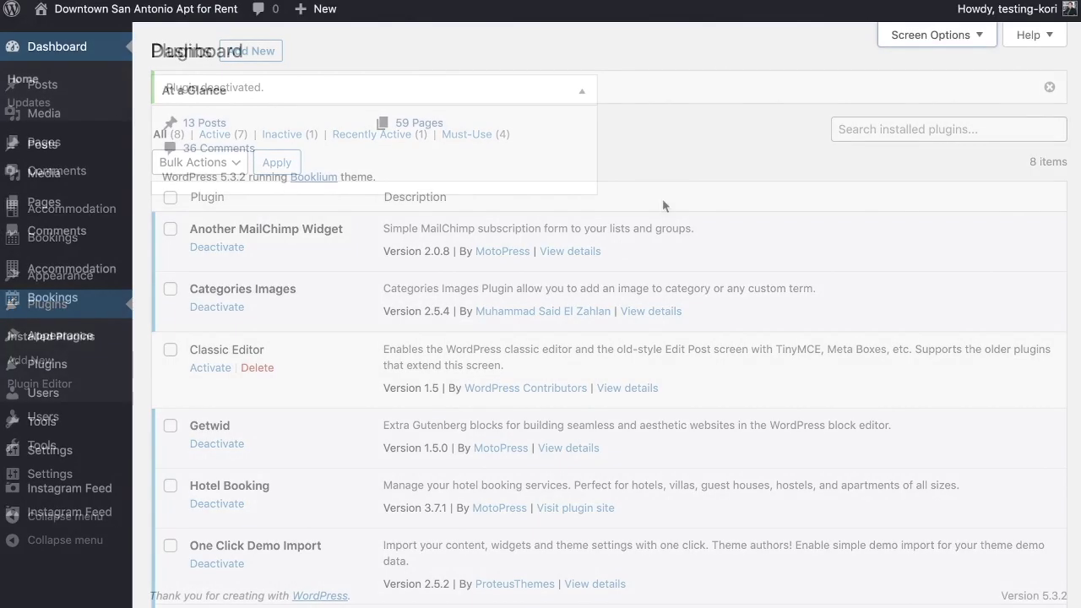
pyautogui.moveTo(97, 272)
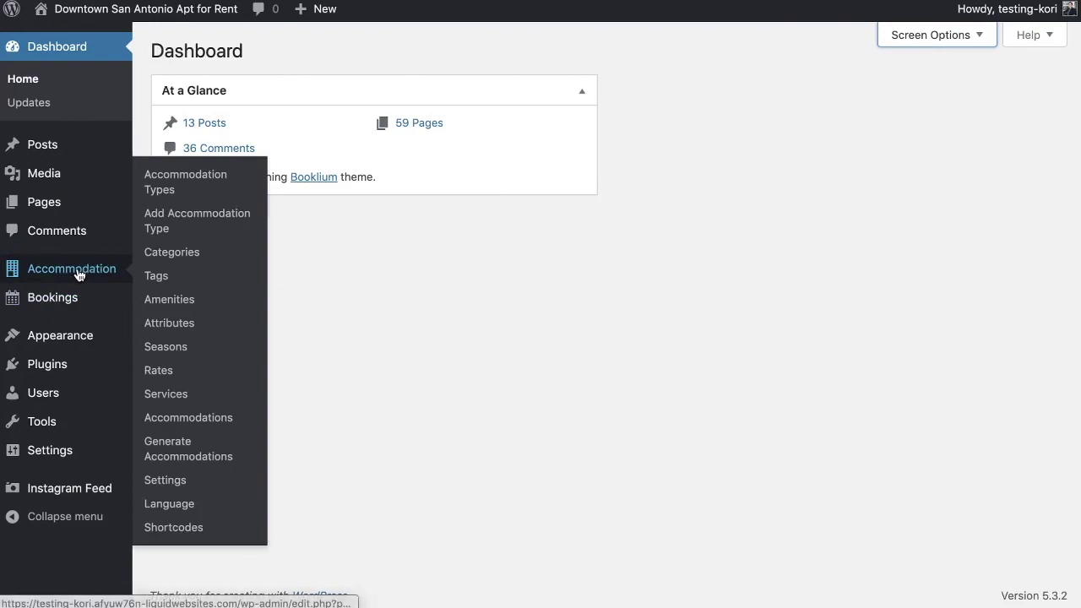
pyautogui.moveTo(76, 301)
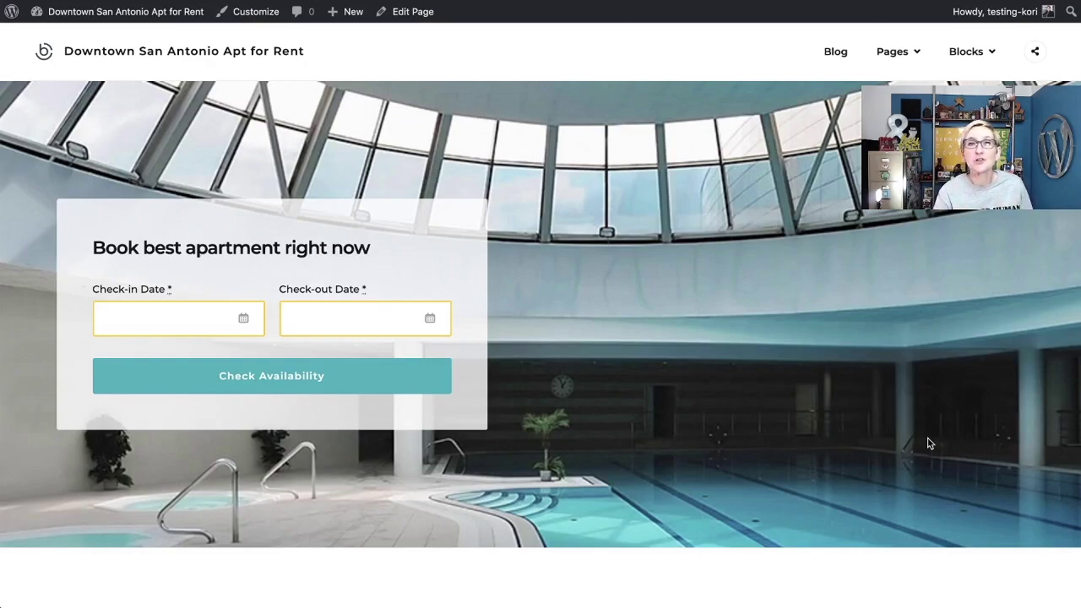
# Step: Open the site's About Us page and review its gallery, Company Values and Meet Our Team sections
pyautogui.scroll(-1, 929, 443)
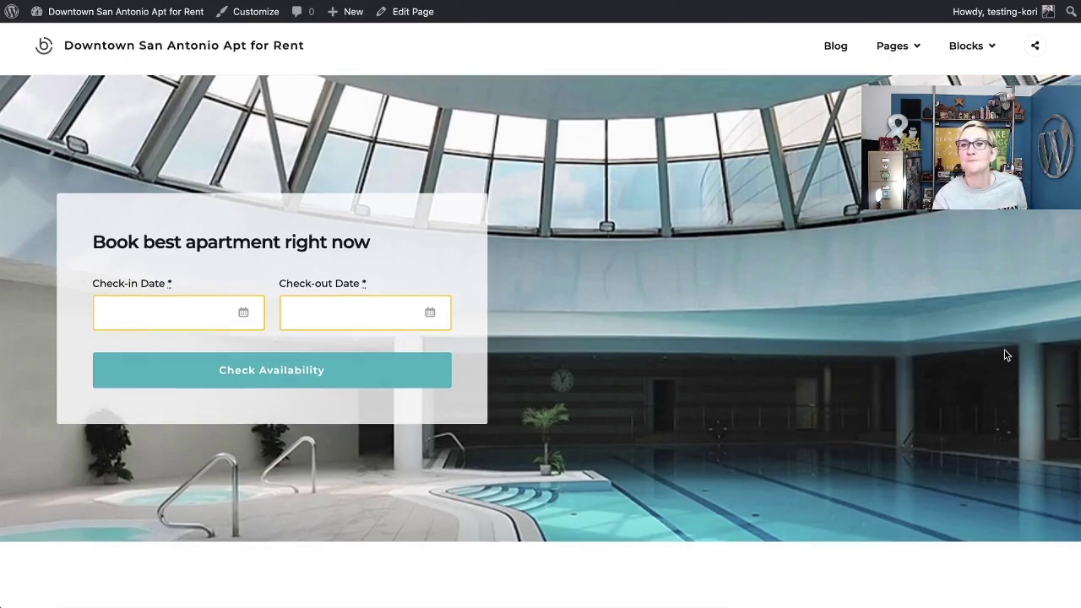
pyautogui.moveTo(891, 51)
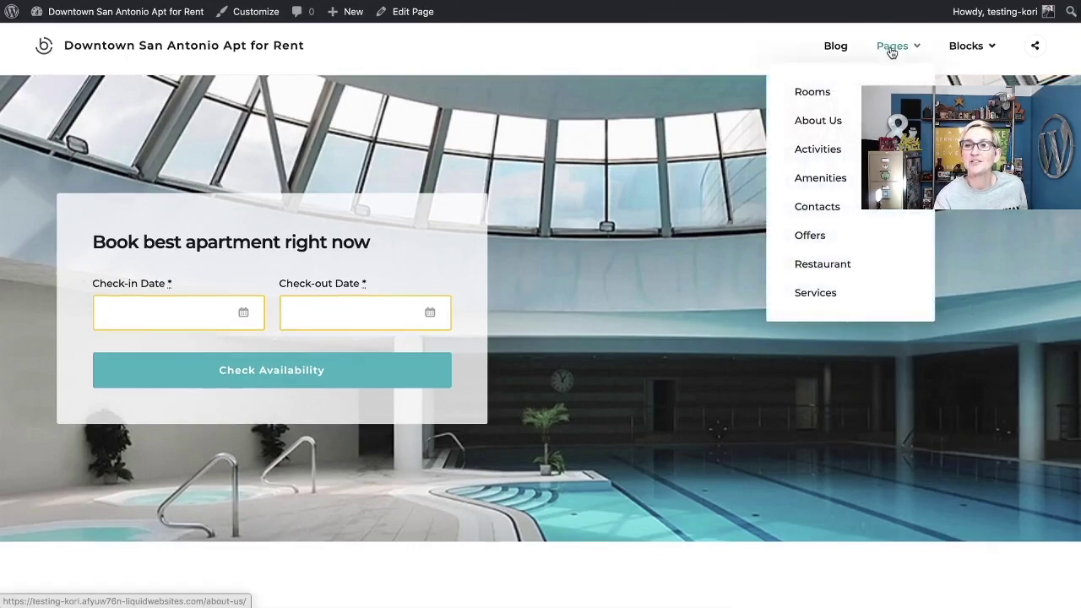
pyautogui.click(826, 124)
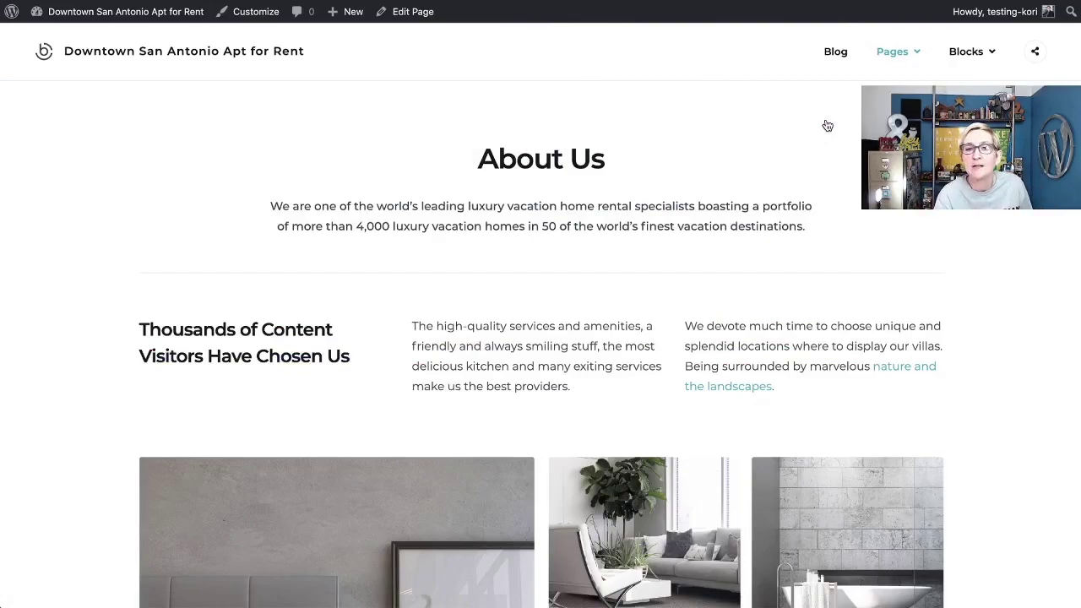
pyautogui.scroll(-5, 807, 211)
pyautogui.scroll(-10, 814, 232)
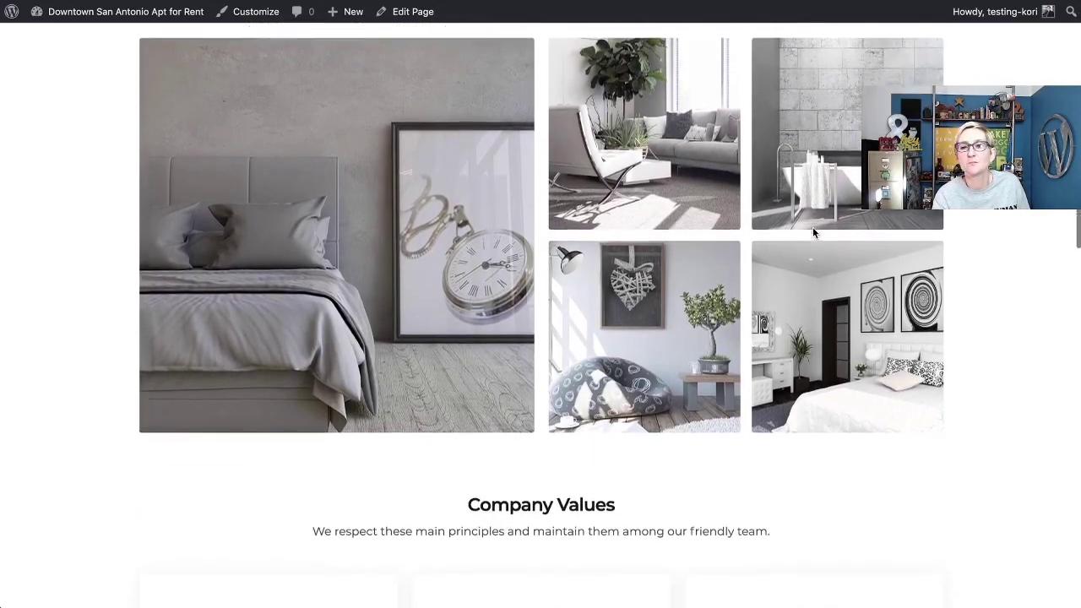
pyautogui.scroll(-6, 814, 232)
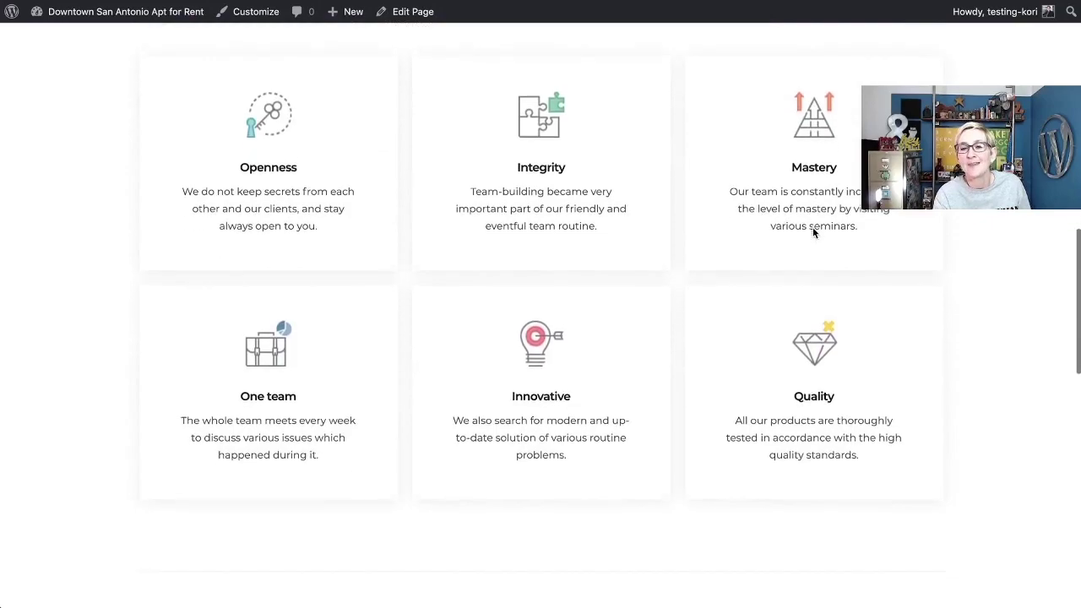
pyautogui.scroll(-7, 813, 227)
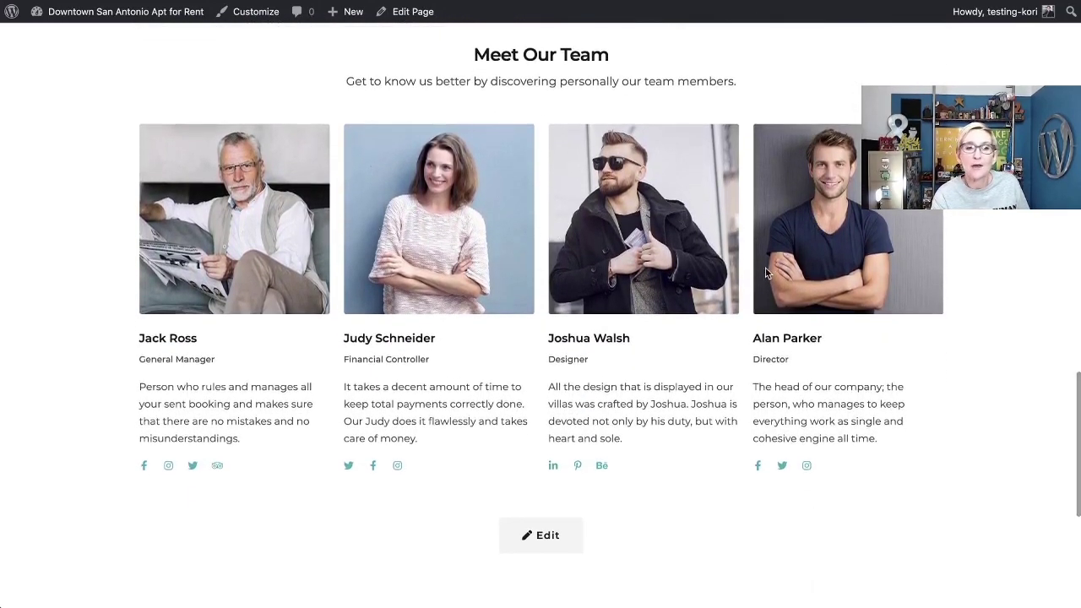
pyautogui.scroll(-4, 878, 261)
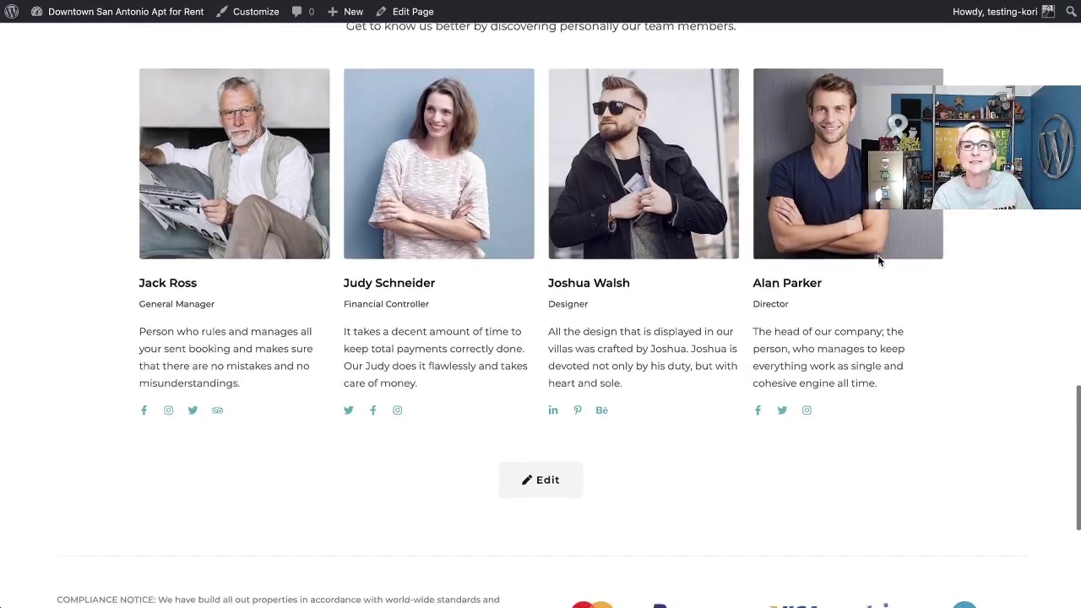
pyautogui.scroll(20, 879, 261)
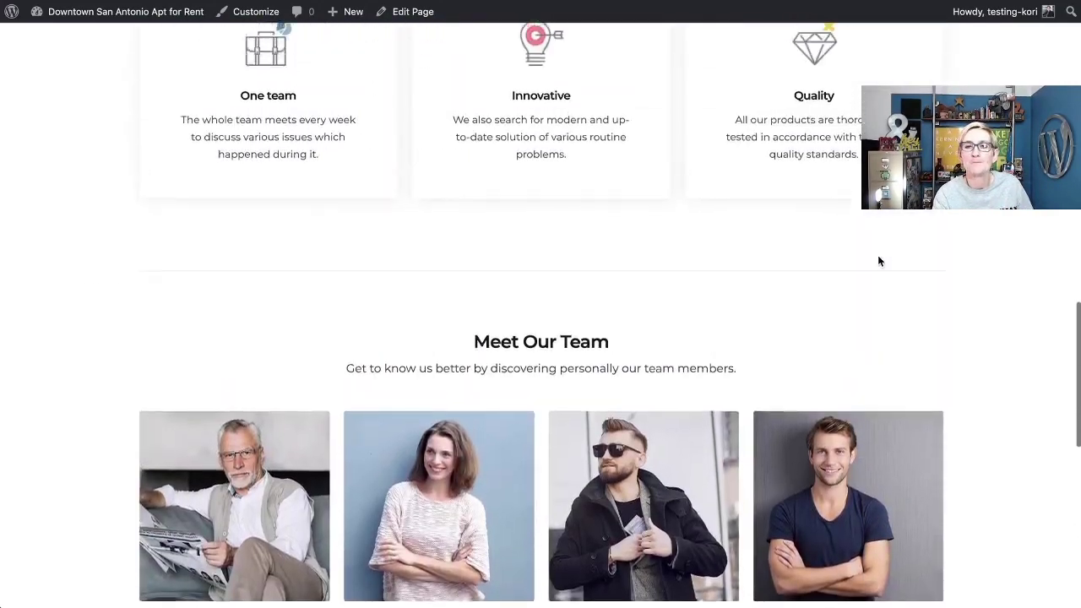
pyautogui.scroll(3, 877, 255)
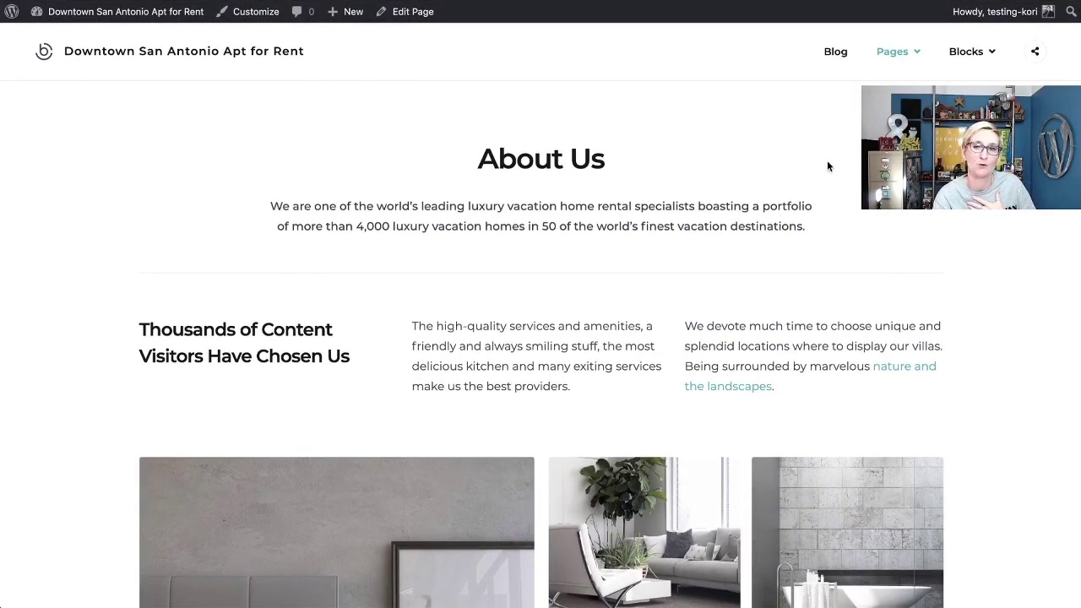
# Step: Open the site's Amenities page and review its amenity cards and the Specials & Services section
pyautogui.moveTo(889, 68)
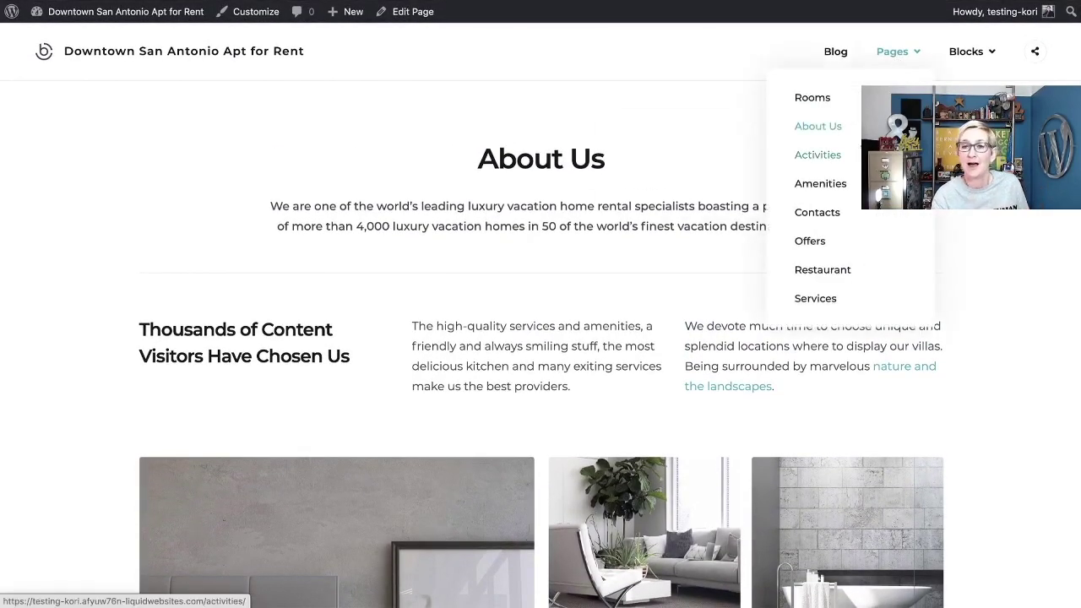
pyautogui.click(842, 195)
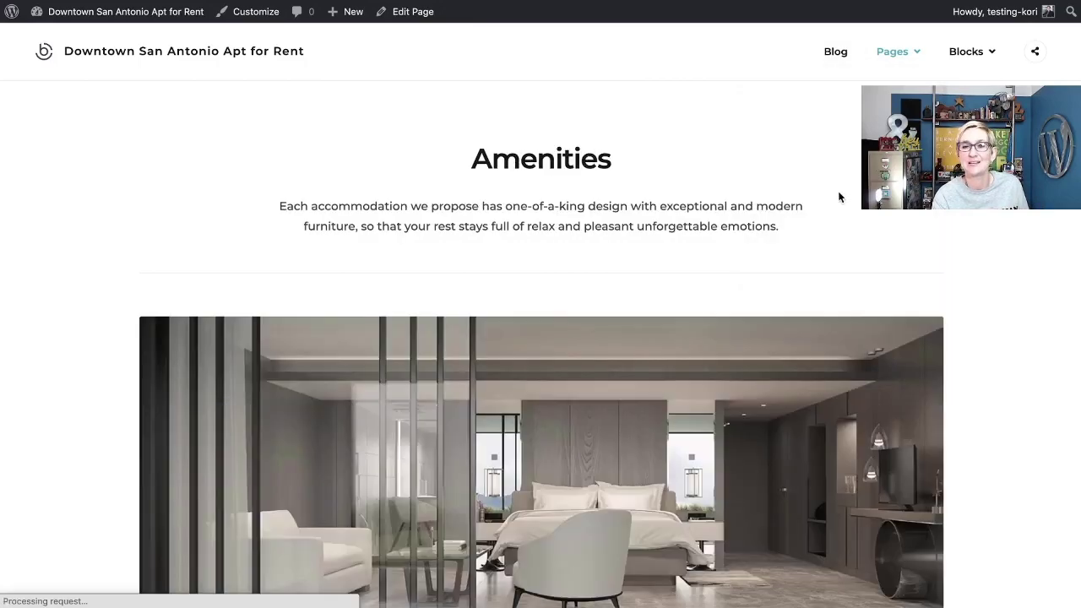
pyautogui.scroll(-10, 840, 198)
pyautogui.scroll(-2, 801, 189)
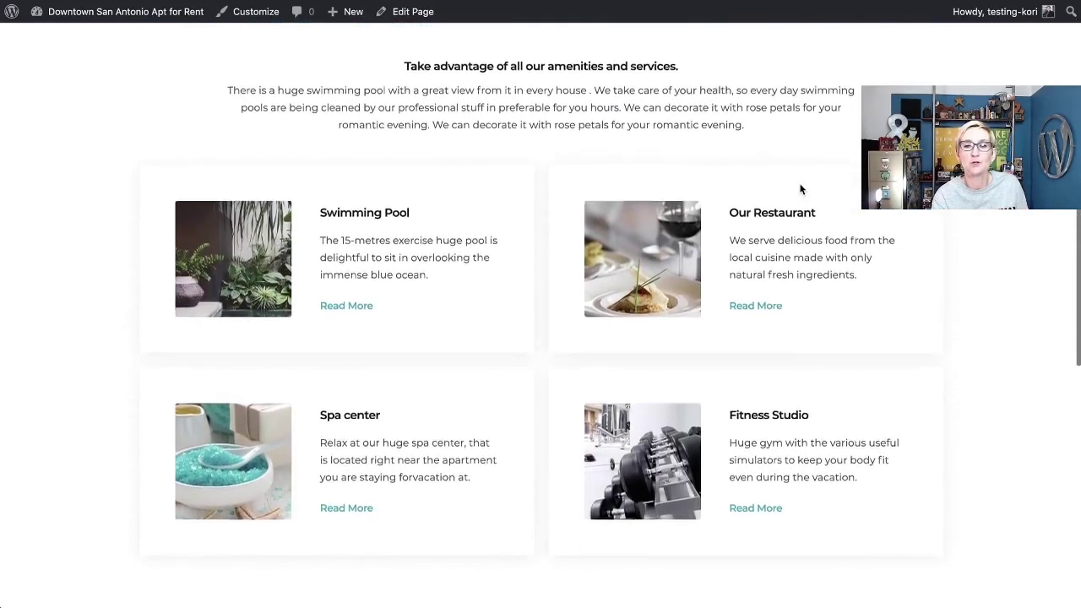
pyautogui.scroll(-4, 800, 189)
pyautogui.scroll(-7, 800, 189)
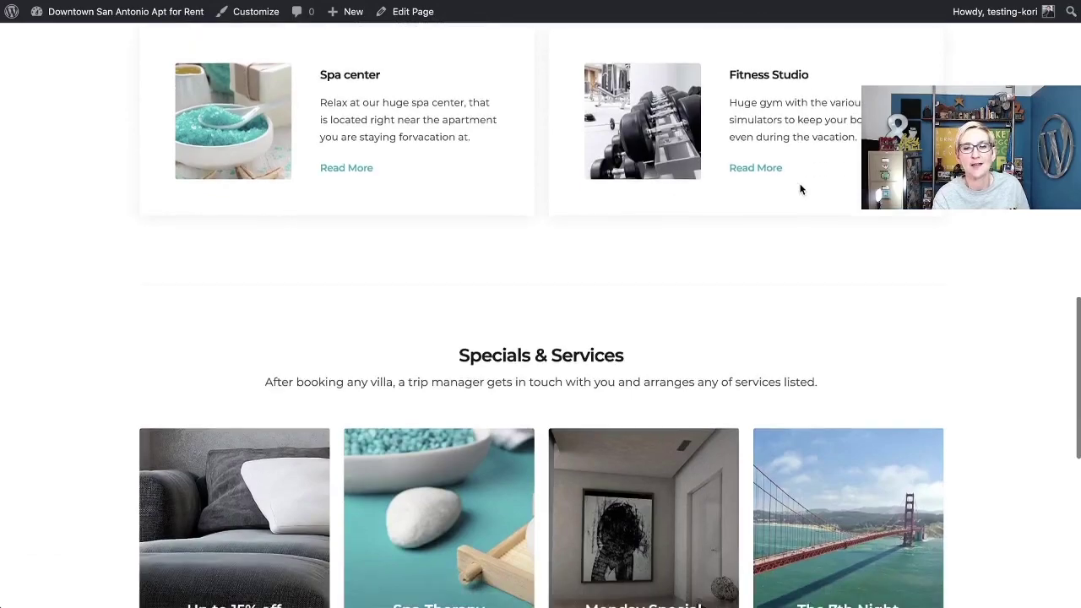
pyautogui.scroll(4, 802, 190)
pyautogui.scroll(15, 801, 190)
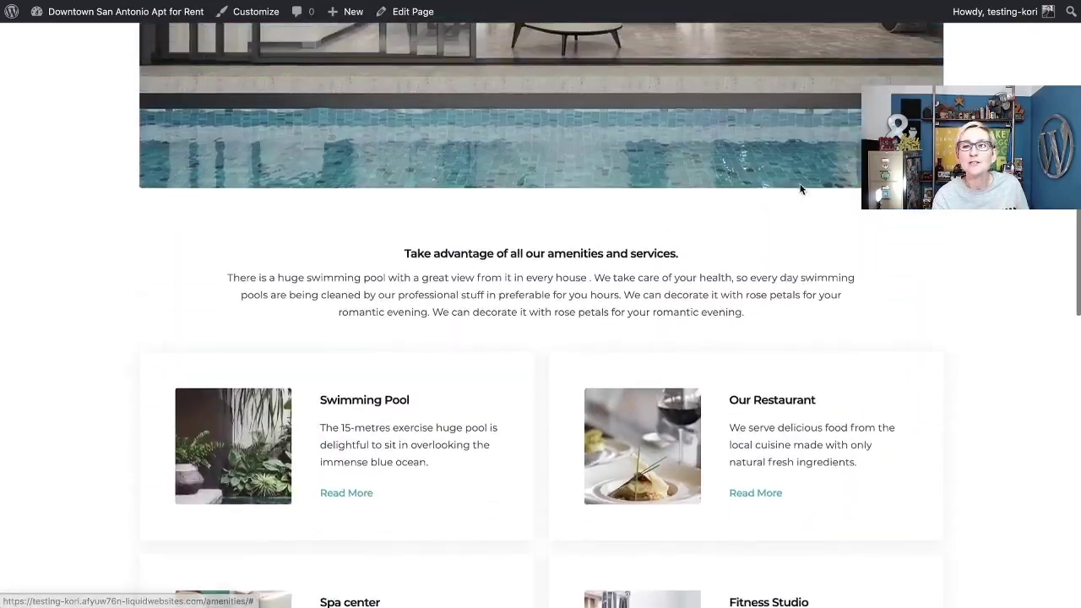